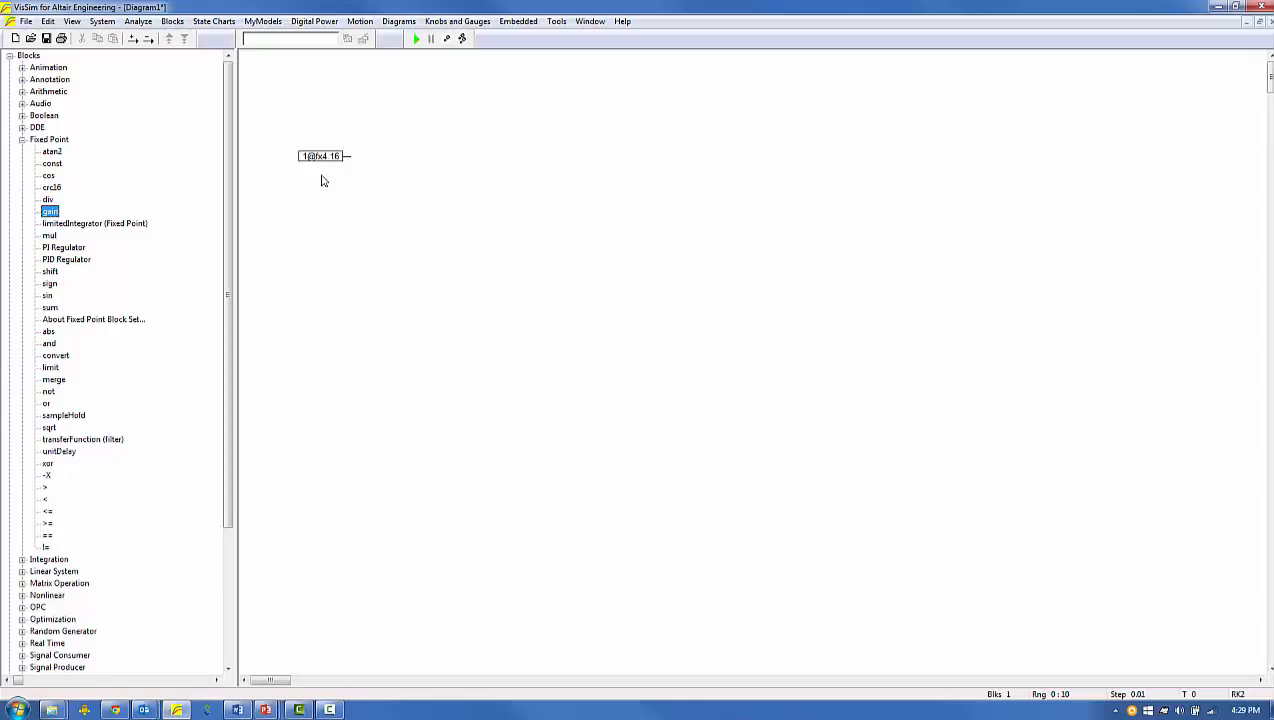
# Choose a 16-bit word size and a 4-bit radix point for the fixed-point constant block
pyautogui.hotkey('alt', 'Tab')
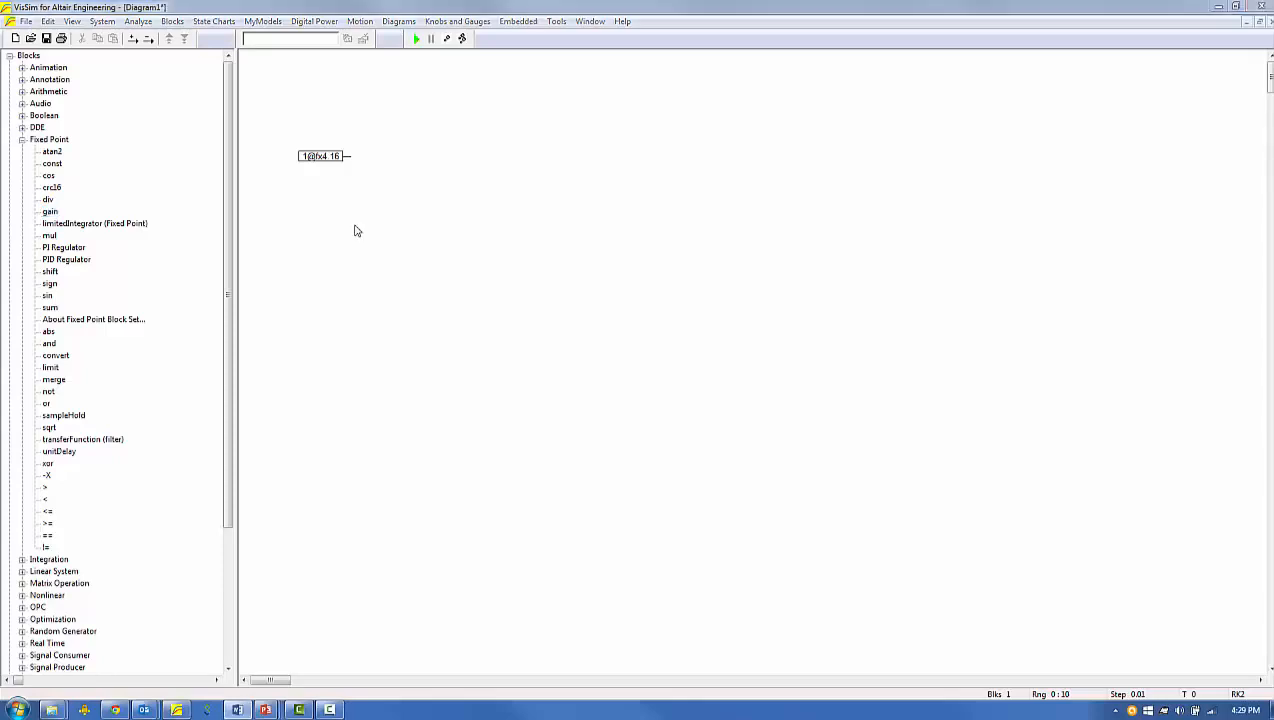
pyautogui.doubleClick(331, 156)
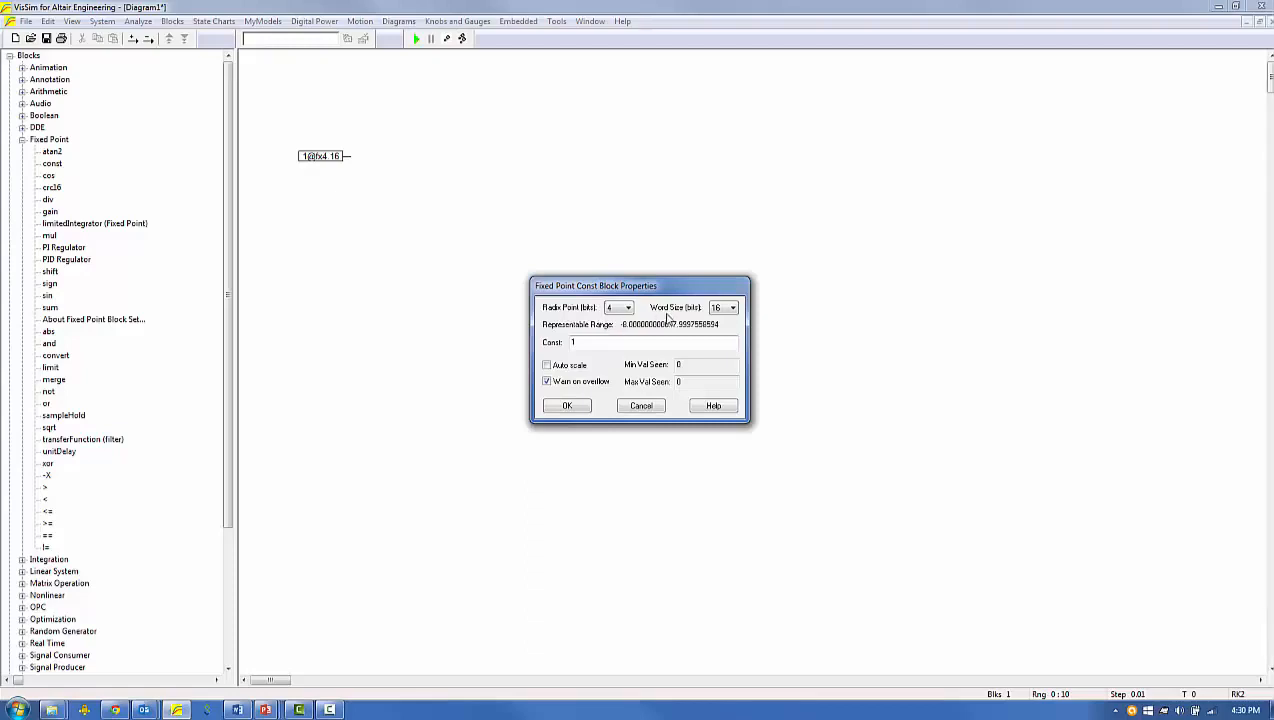
pyautogui.click(732, 307)
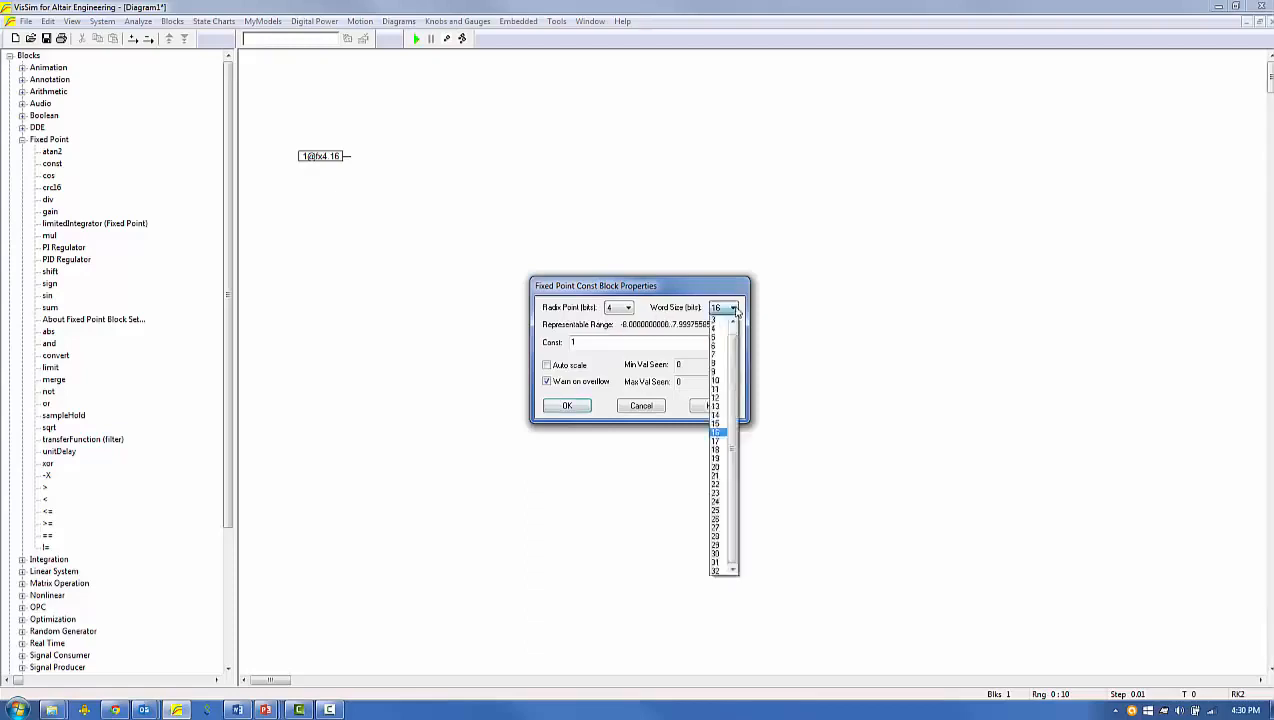
pyautogui.click(735, 406)
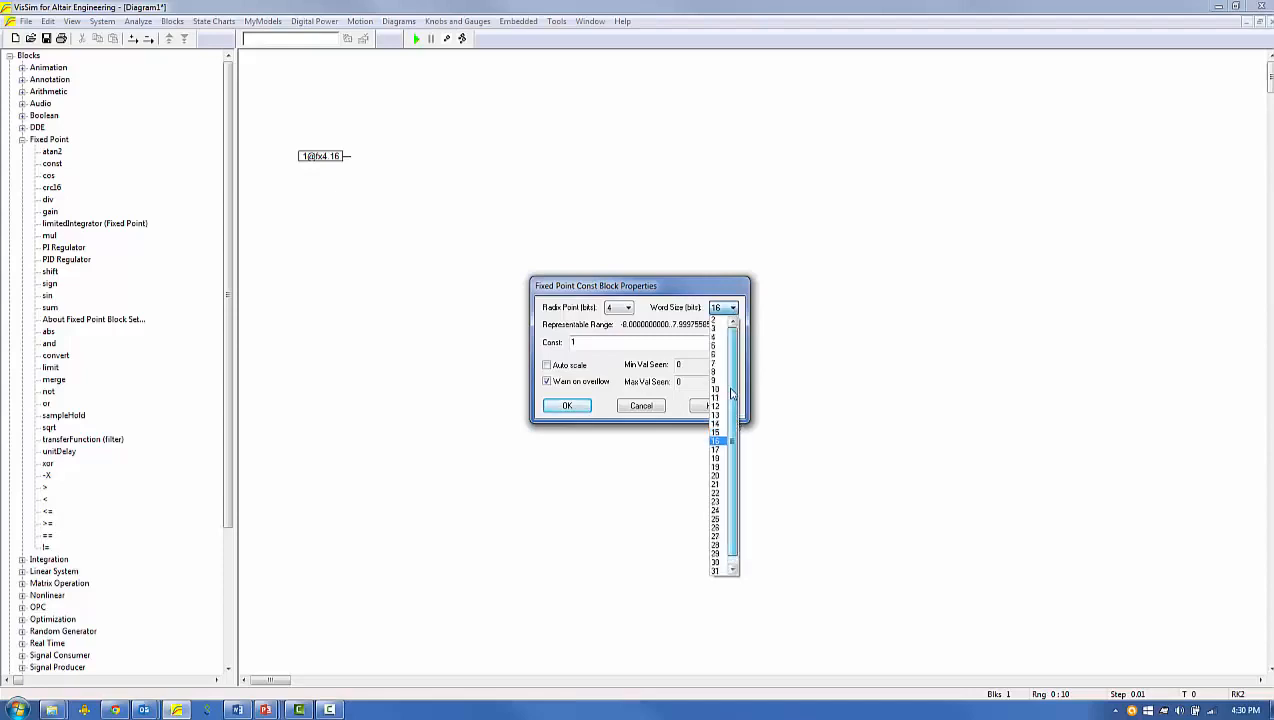
pyautogui.moveTo(740, 413); pyautogui.dragTo(738, 428)
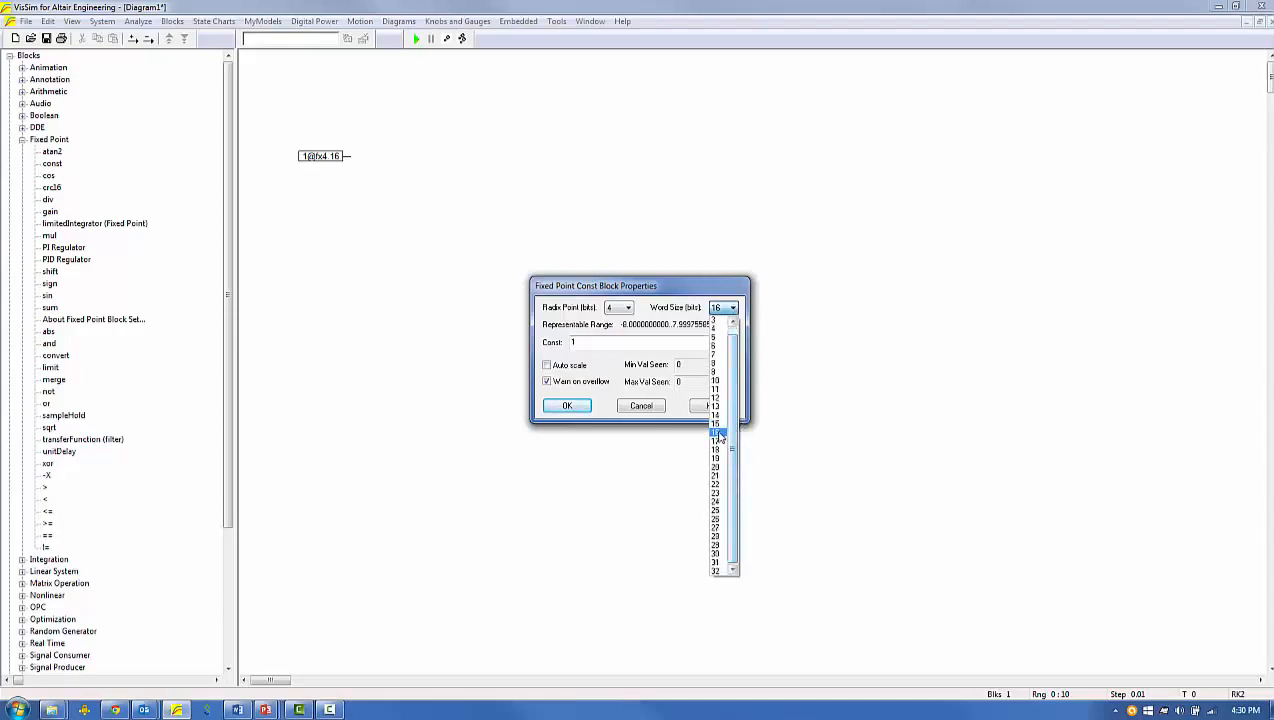
pyautogui.click(719, 436)
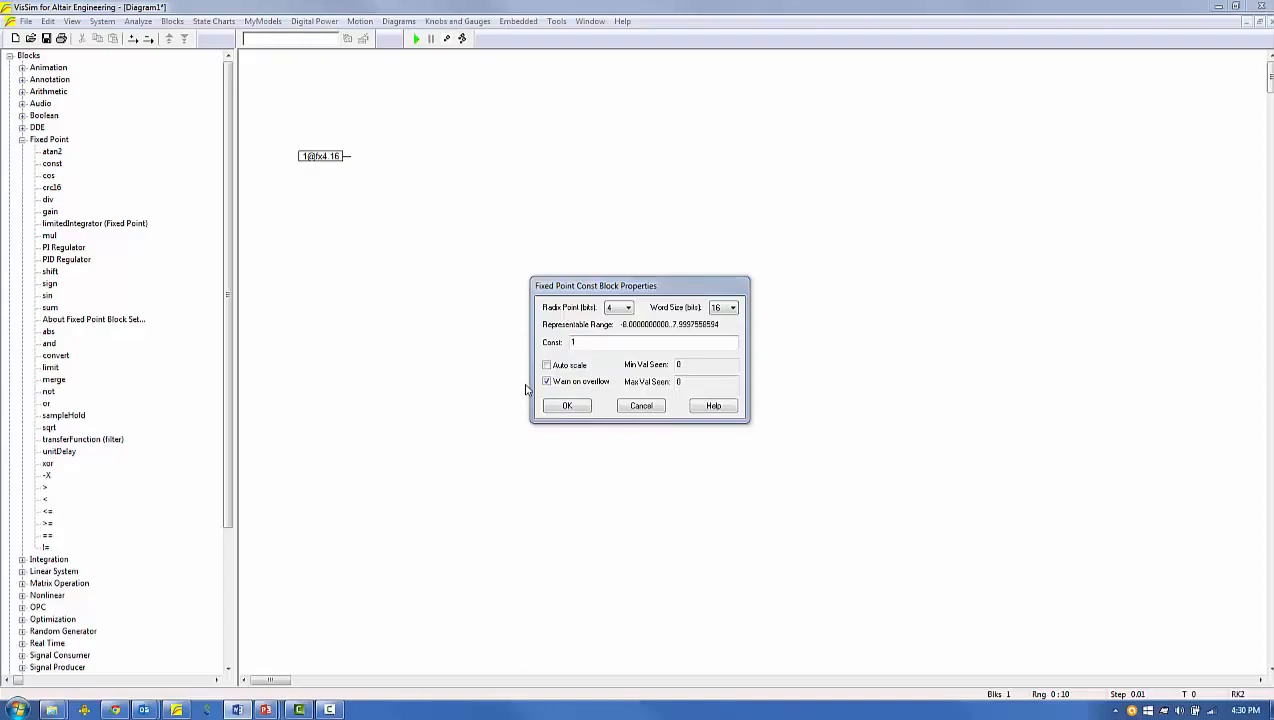
pyautogui.click(627, 308)
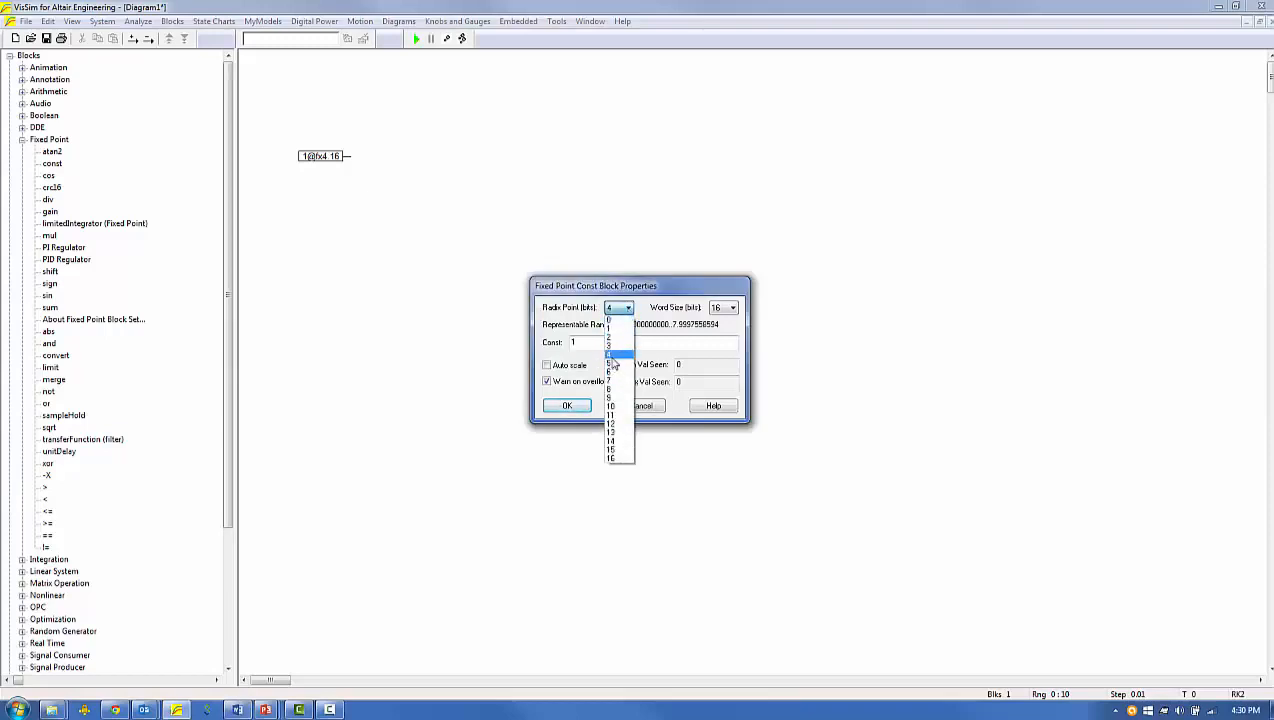
pyautogui.click(610, 355)
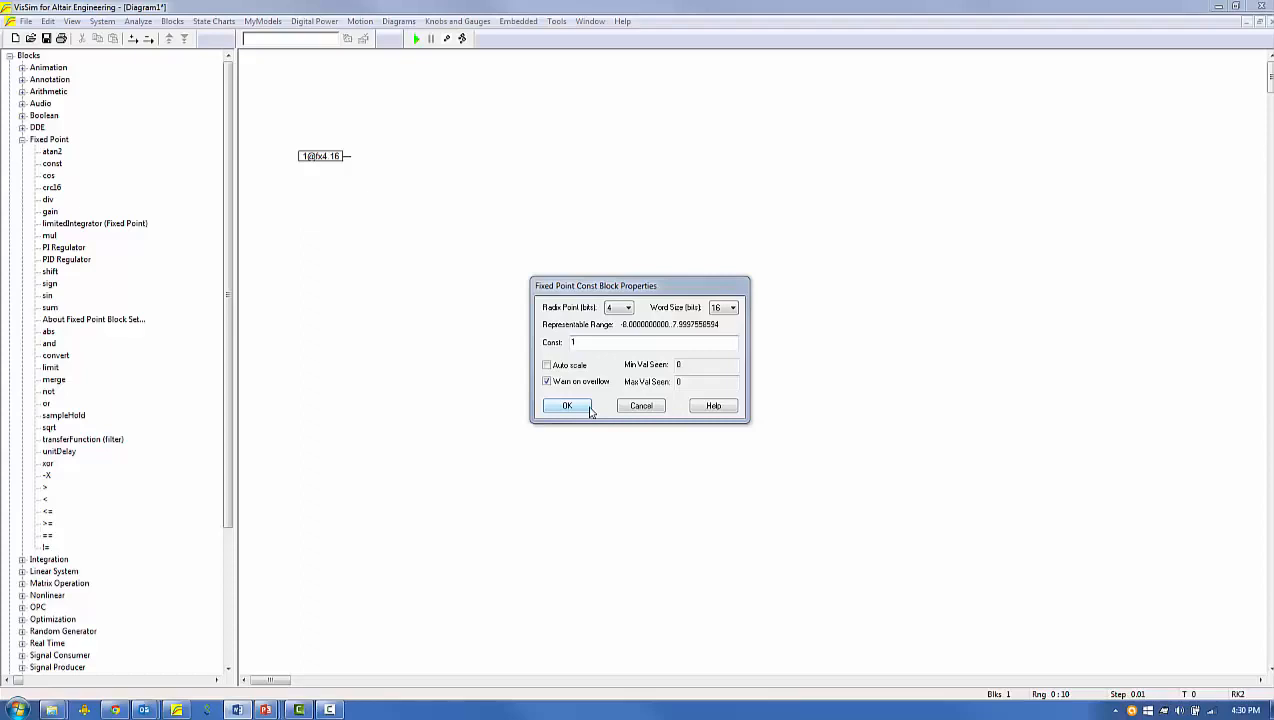
# Try radix point settings of 2 and 8 bits for the fixed-point constant
pyautogui.click(627, 312)
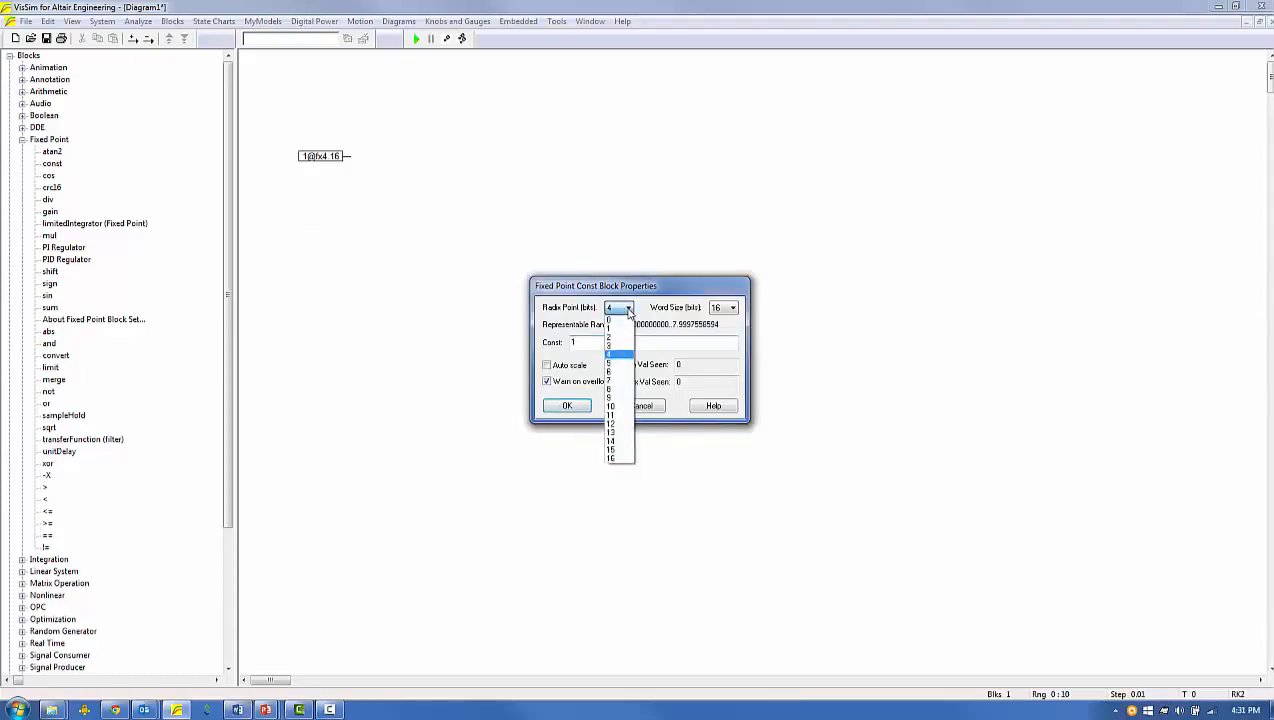
pyautogui.click(621, 340)
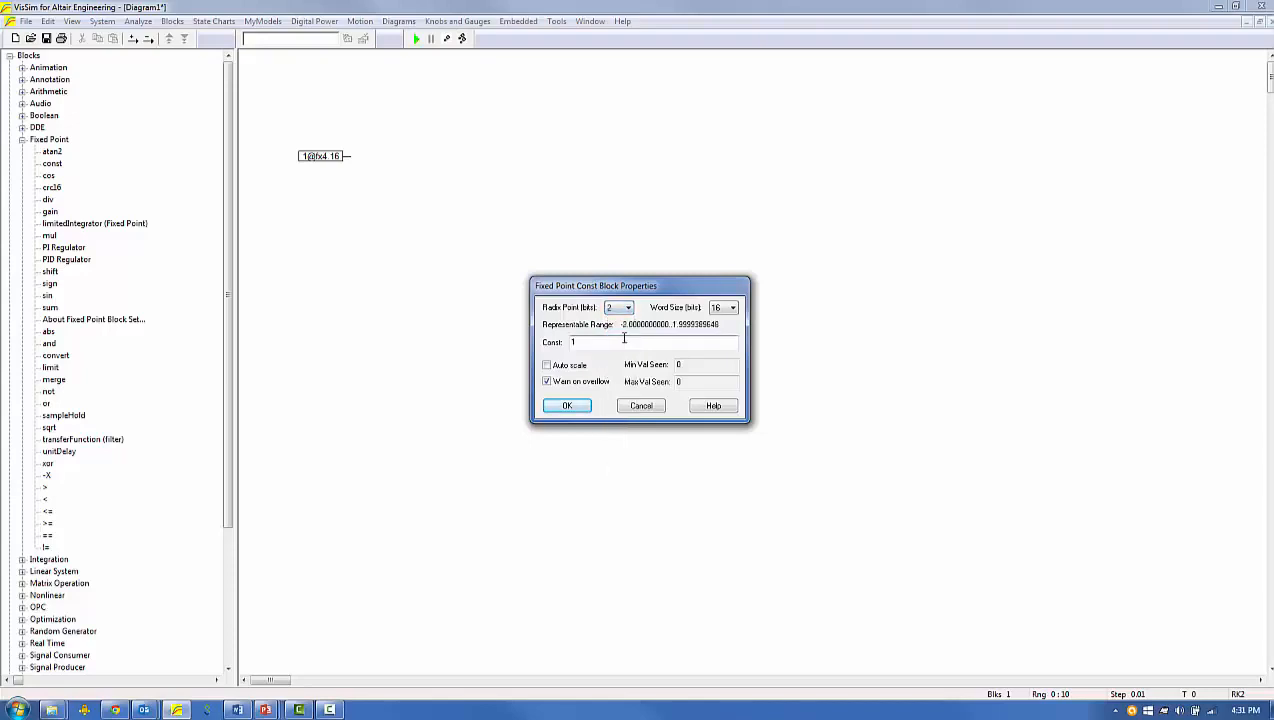
pyautogui.click(620, 307)
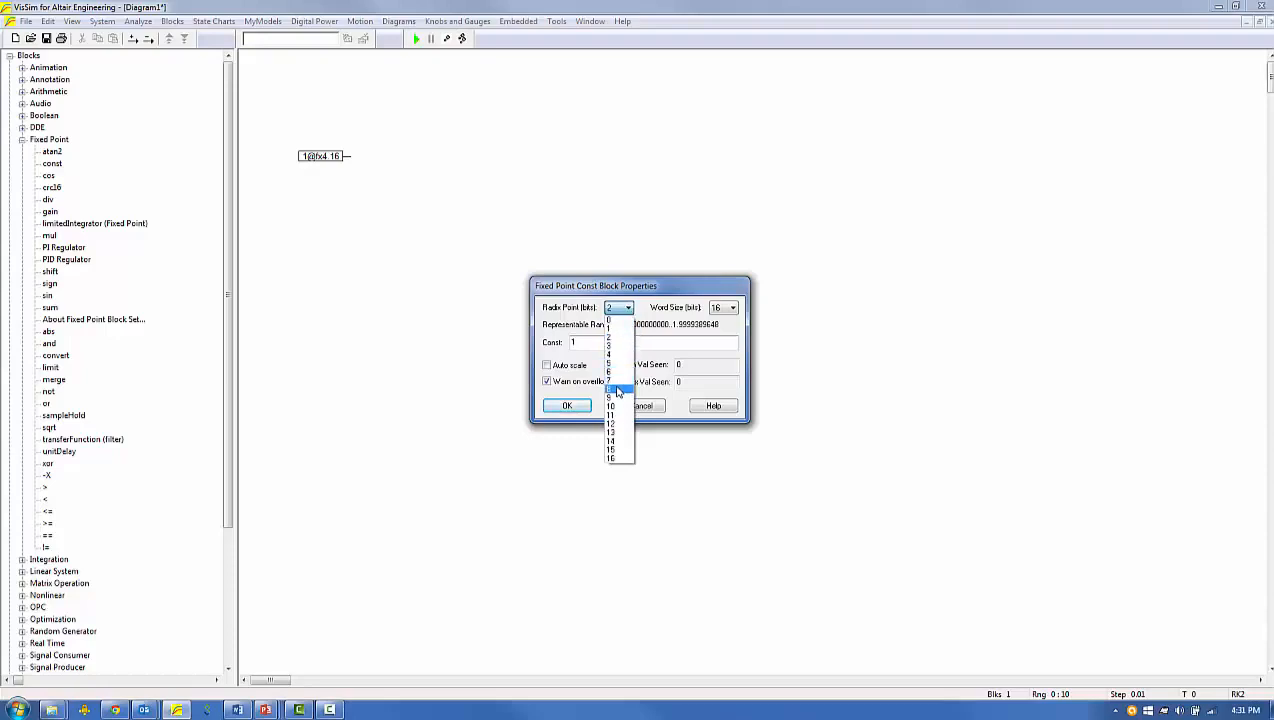
pyautogui.click(617, 389)
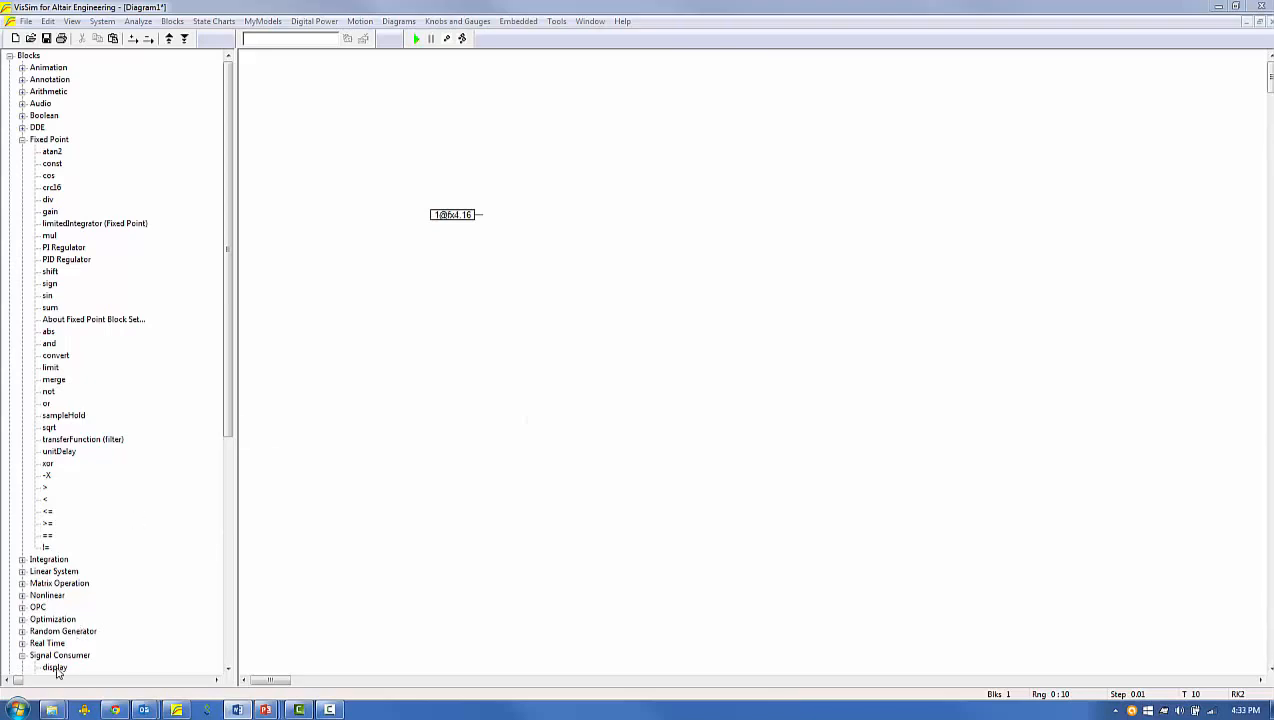
# Add a display block beside the fixed-point constant and wire the constant's output to it
pyautogui.click(50, 211)
pyautogui.click(512, 216)
pyautogui.moveTo(512, 216); pyautogui.dragTo(472, 214)
# Set the fixed-point constant's value to 9 and run the simulation
pyautogui.doubleClick(450, 214)
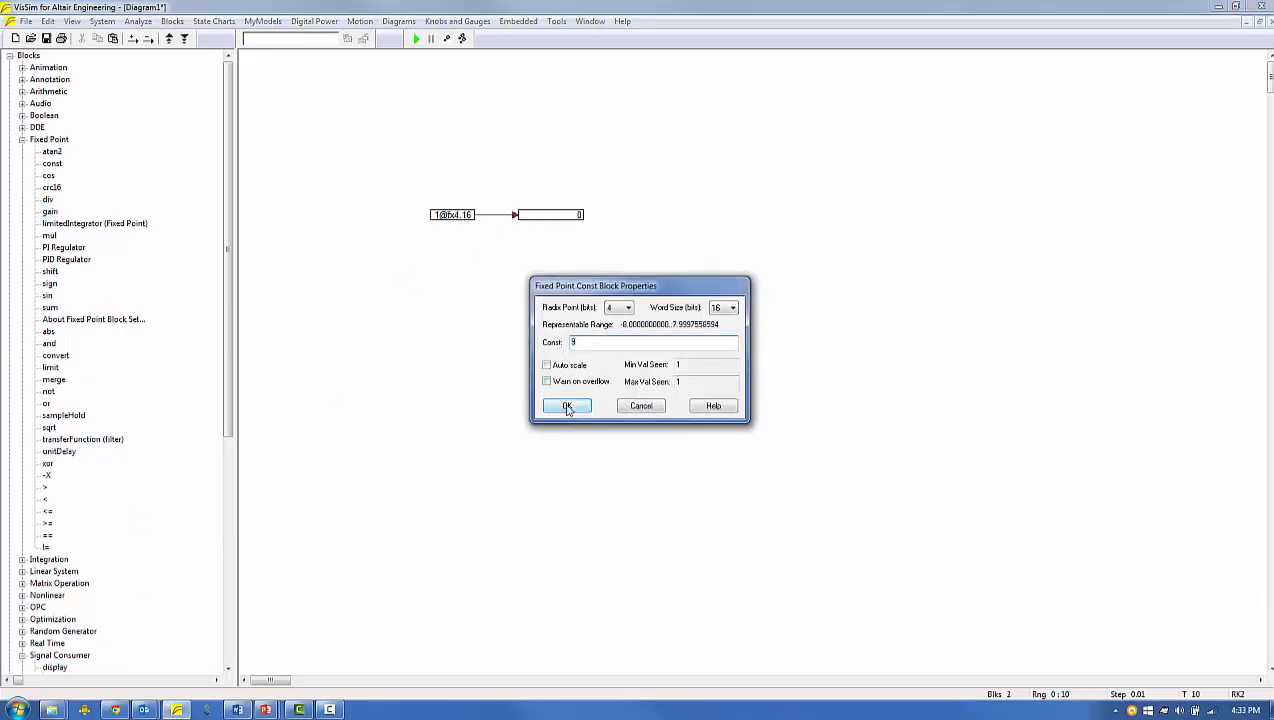
pyautogui.click(567, 405)
pyautogui.click(416, 40)
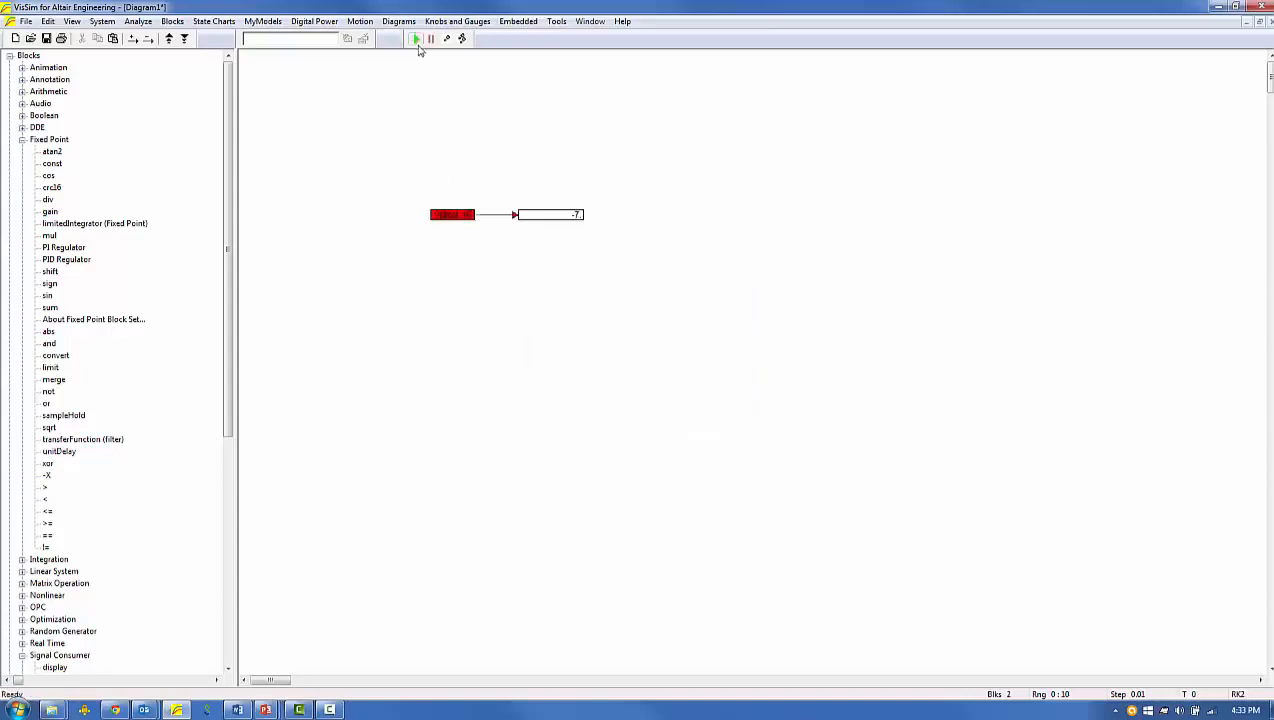
# Enable the overflow warning for the fixed-point constant and rerun the simulation
pyautogui.doubleClick(465, 216)
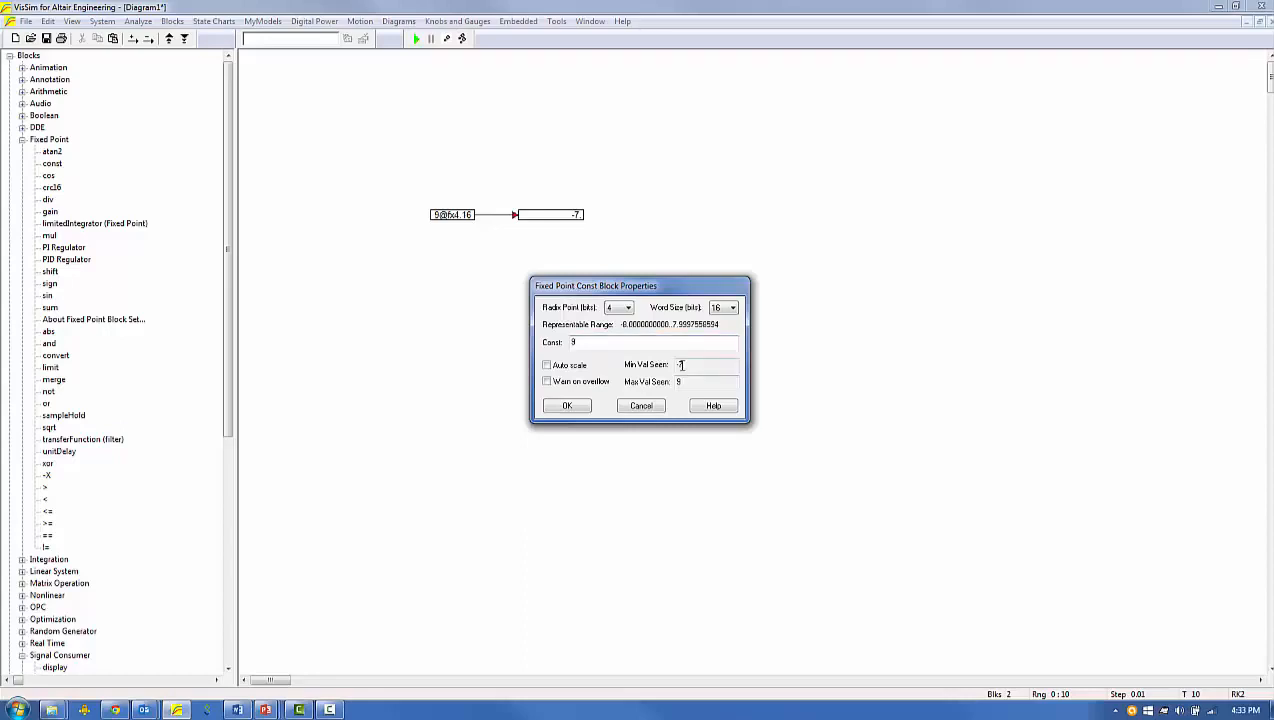
pyautogui.click(572, 382)
pyautogui.click(574, 407)
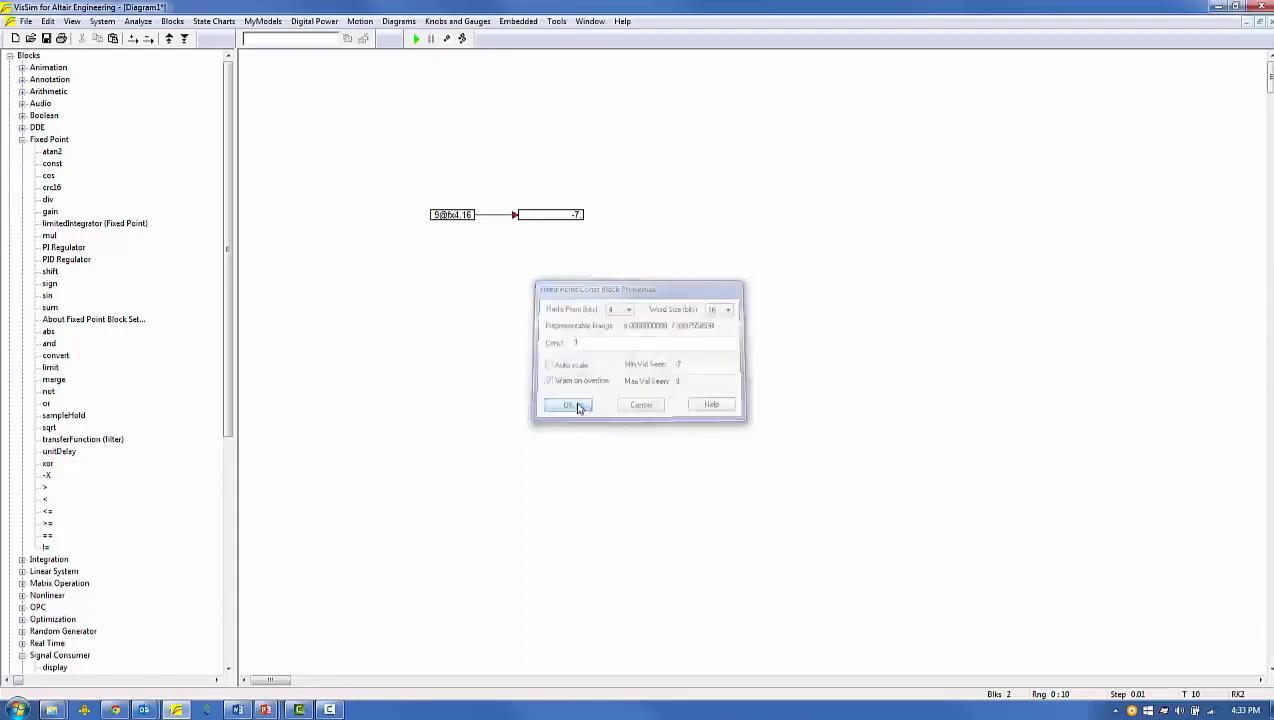
pyautogui.click(415, 40)
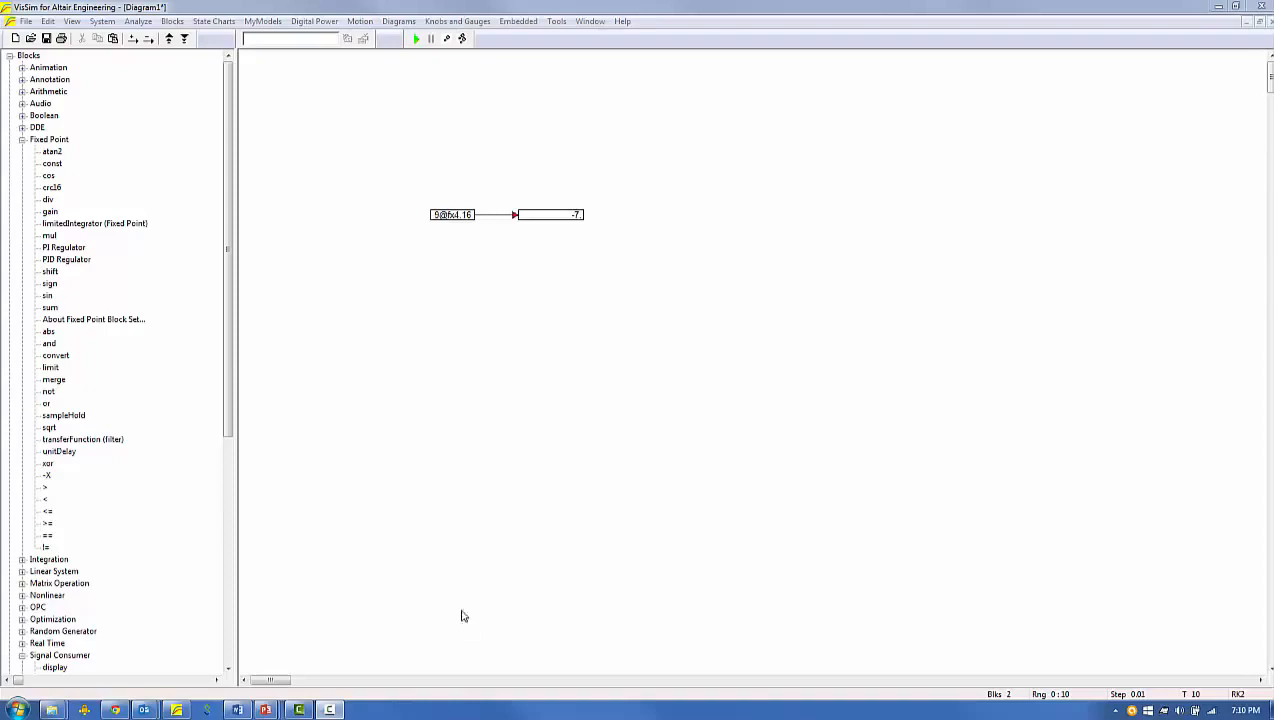
# Open the fixed-point block set configuration and review the available override word sizes
pyautogui.click(556, 21)
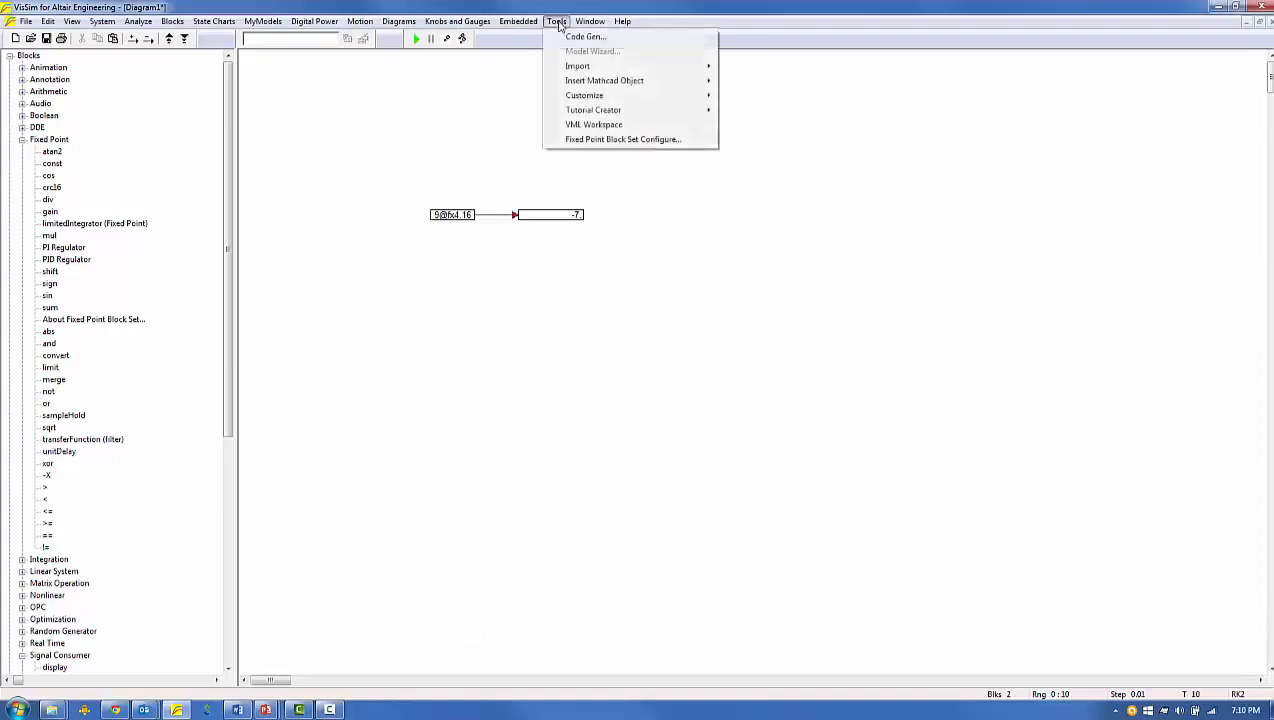
pyautogui.click(594, 141)
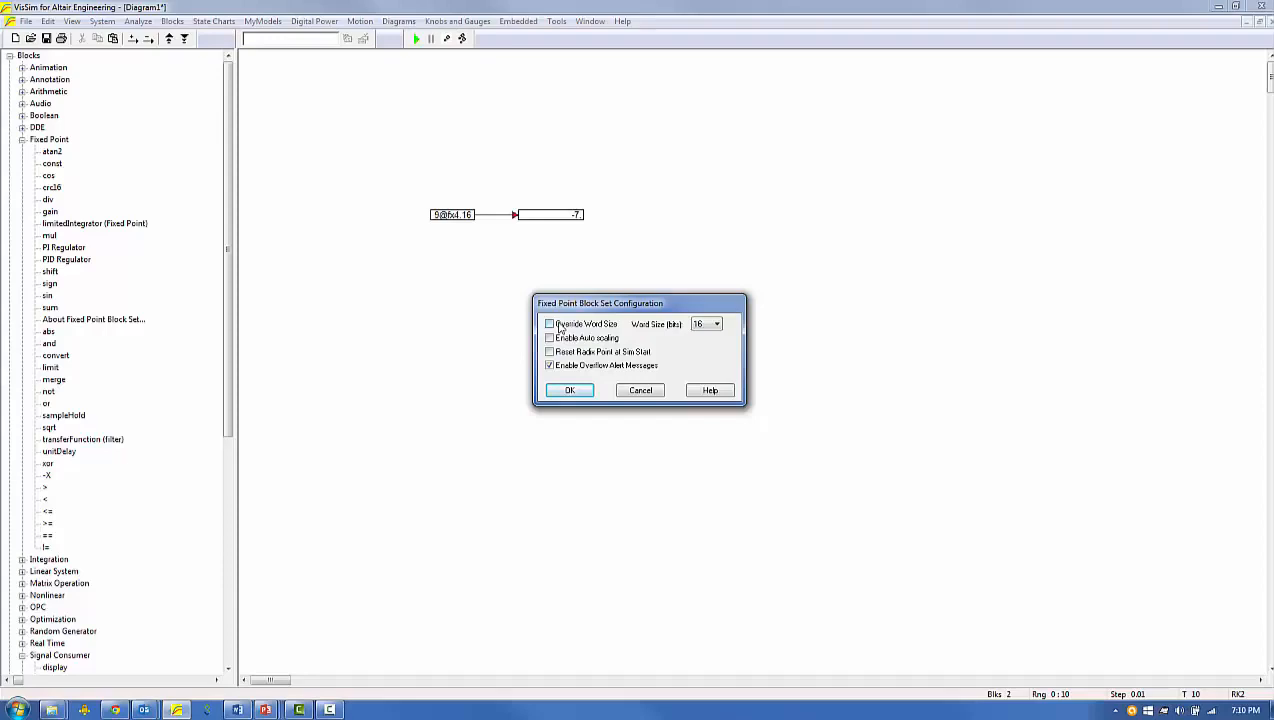
pyautogui.click(716, 324)
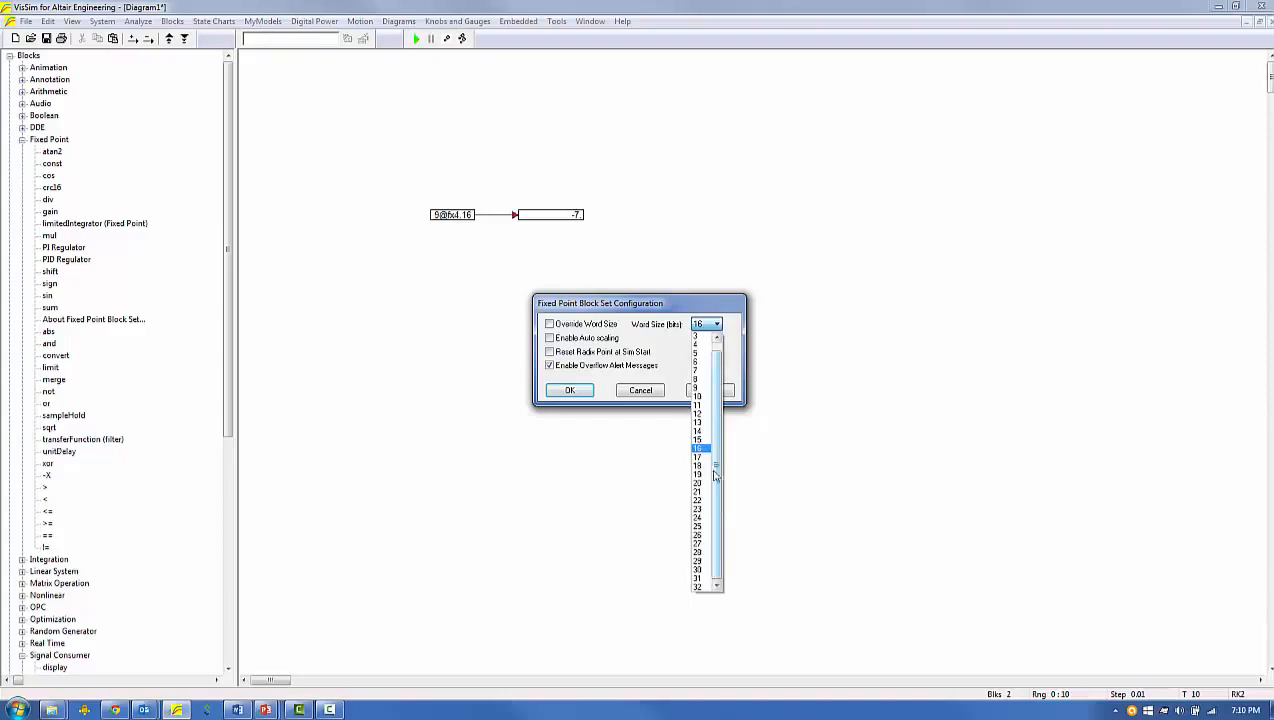
pyautogui.click(707, 326)
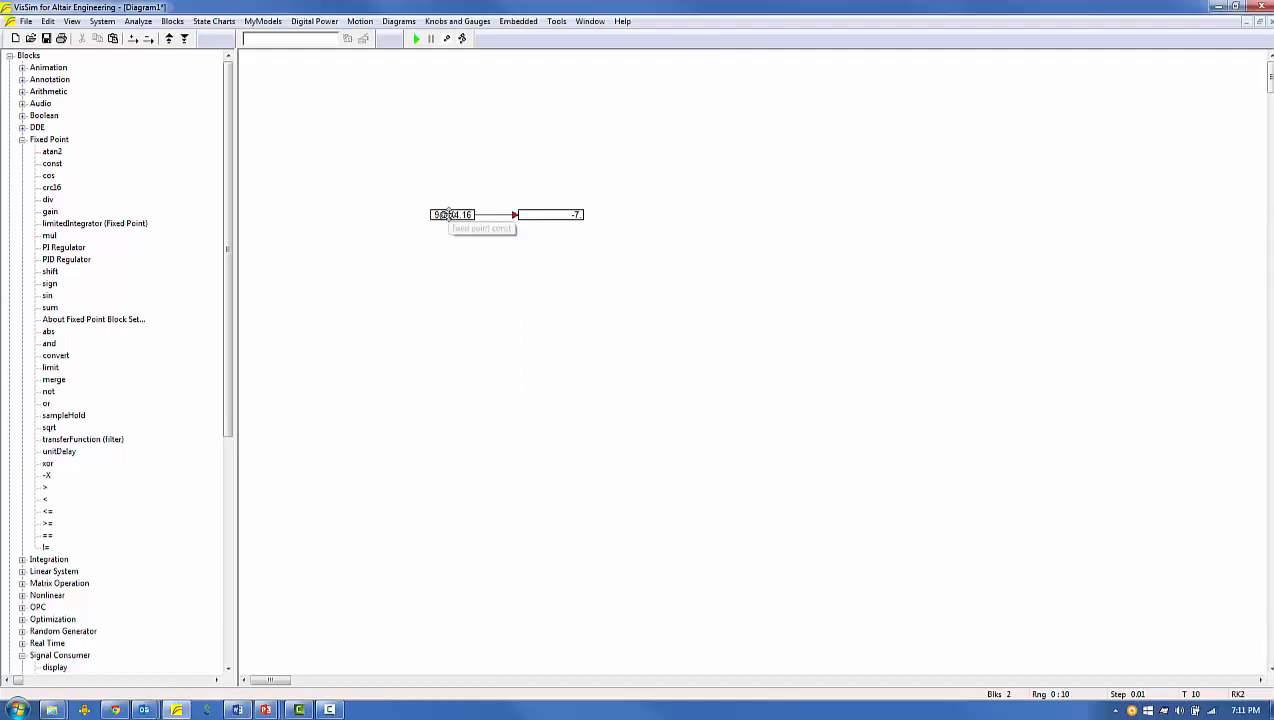
# Toggle the auto-scale and overflow-warning options in the constant block's properties and run the simulation
pyautogui.rightClick(449, 216)
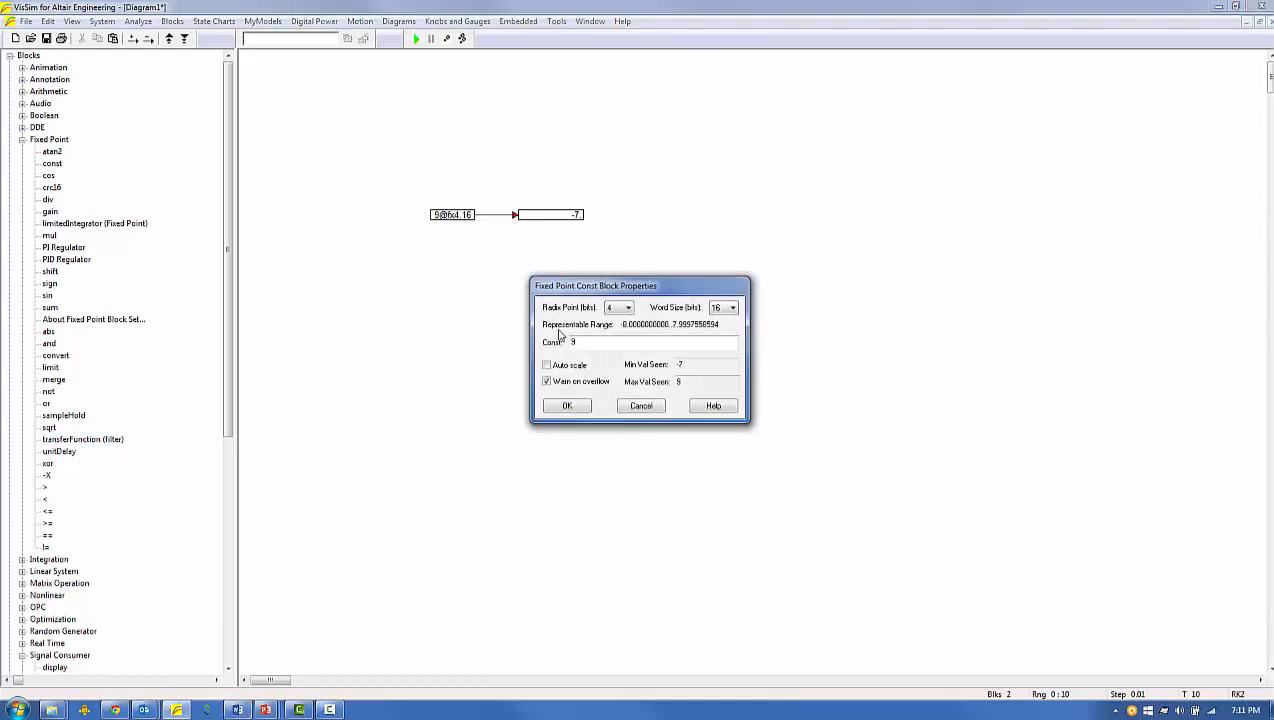
pyautogui.click(546, 365)
pyautogui.click(547, 382)
pyautogui.click(564, 406)
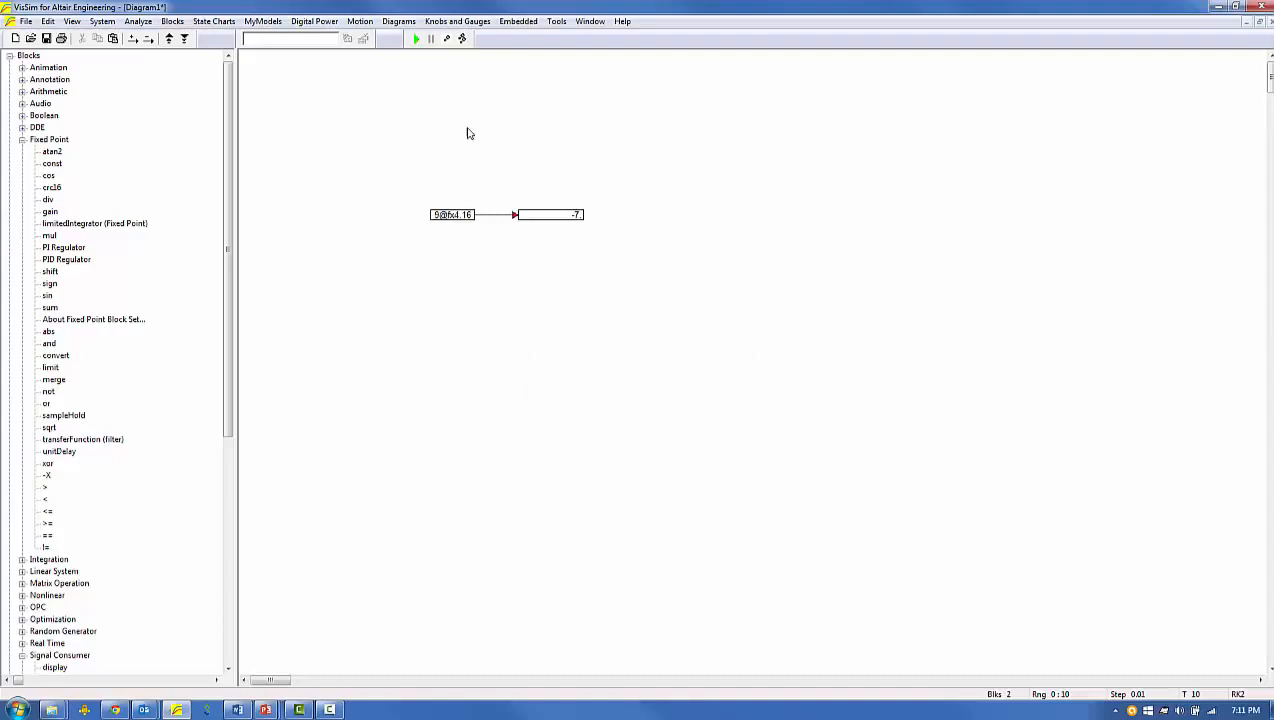
pyautogui.press('F5')
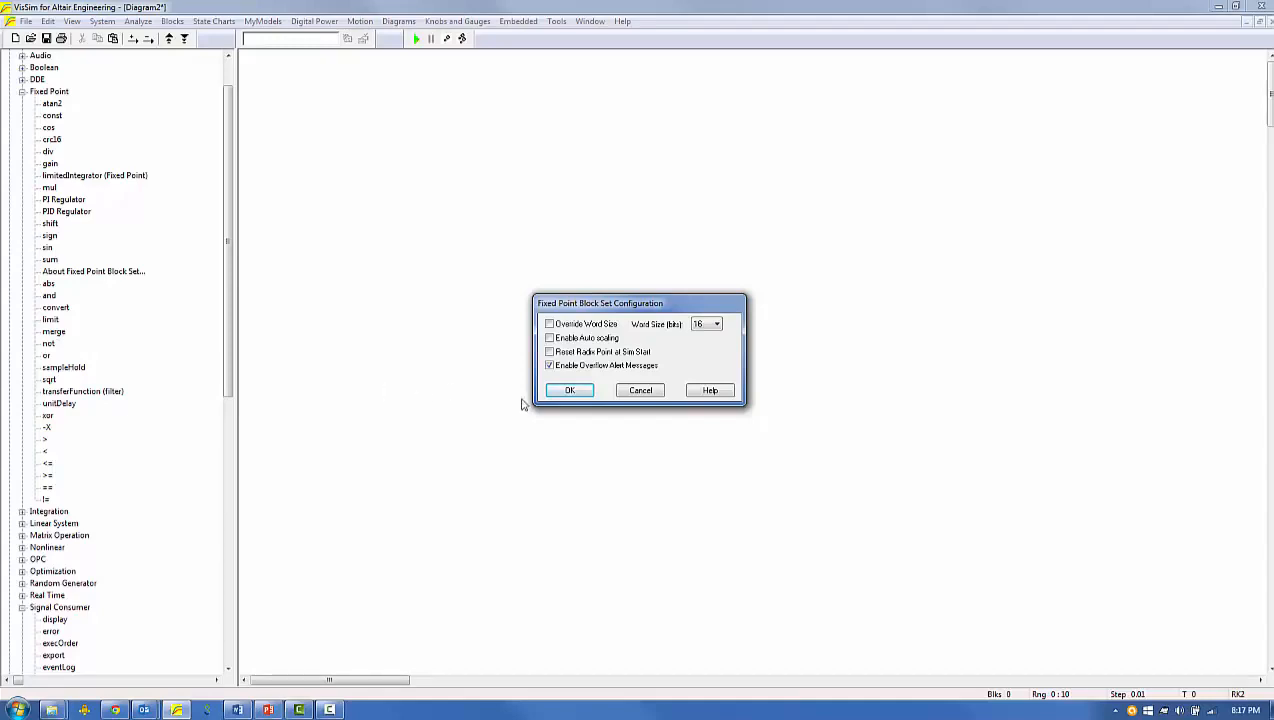
# Accept the fixed-point block set configuration and build a wired chain of slider, fixed-point gain and display blocks
pyautogui.click(569, 391)
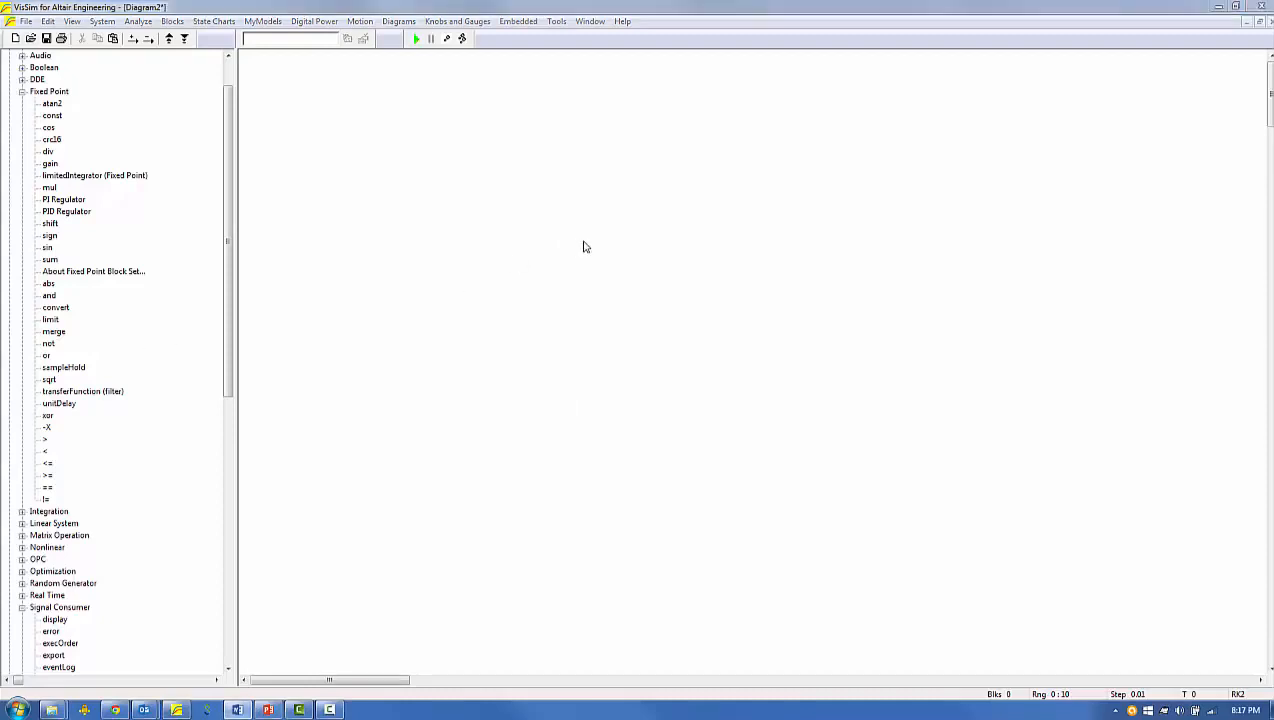
pyautogui.click(228, 670)
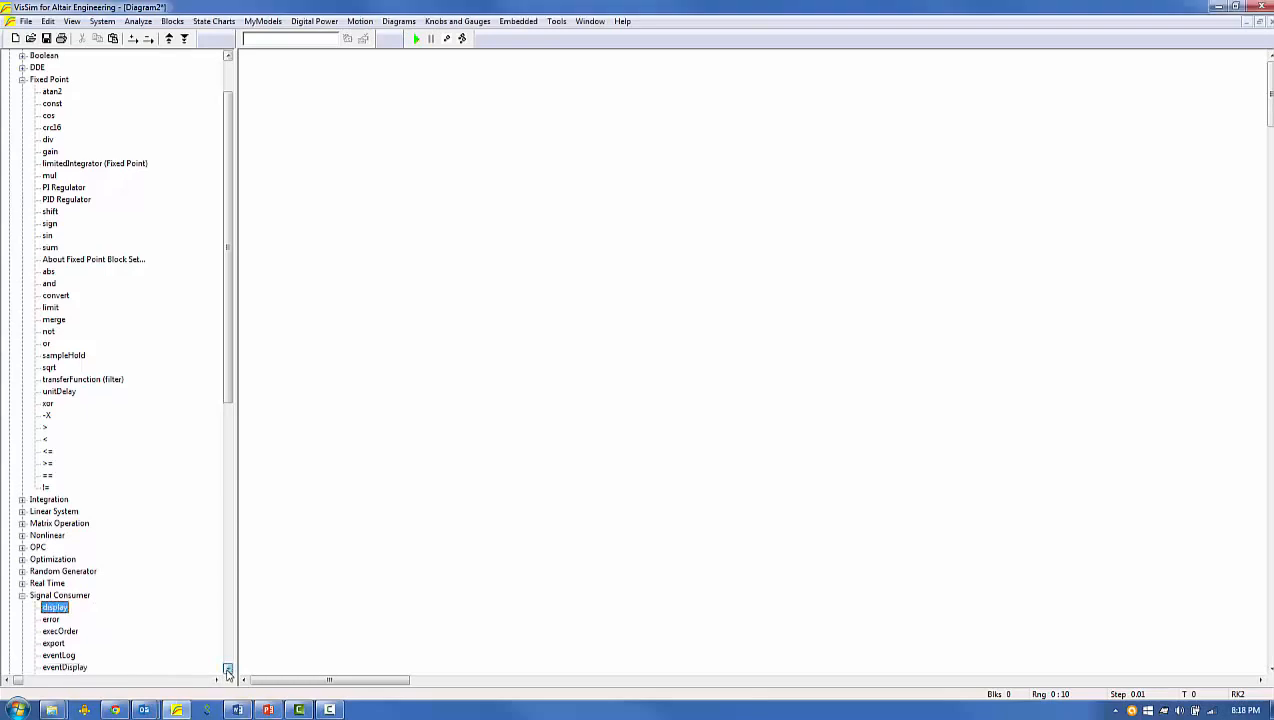
pyautogui.click(228, 670)
pyautogui.moveTo(53, 629); pyautogui.dragTo(402, 145)
pyautogui.moveTo(228, 265); pyautogui.dragTo(215, 105)
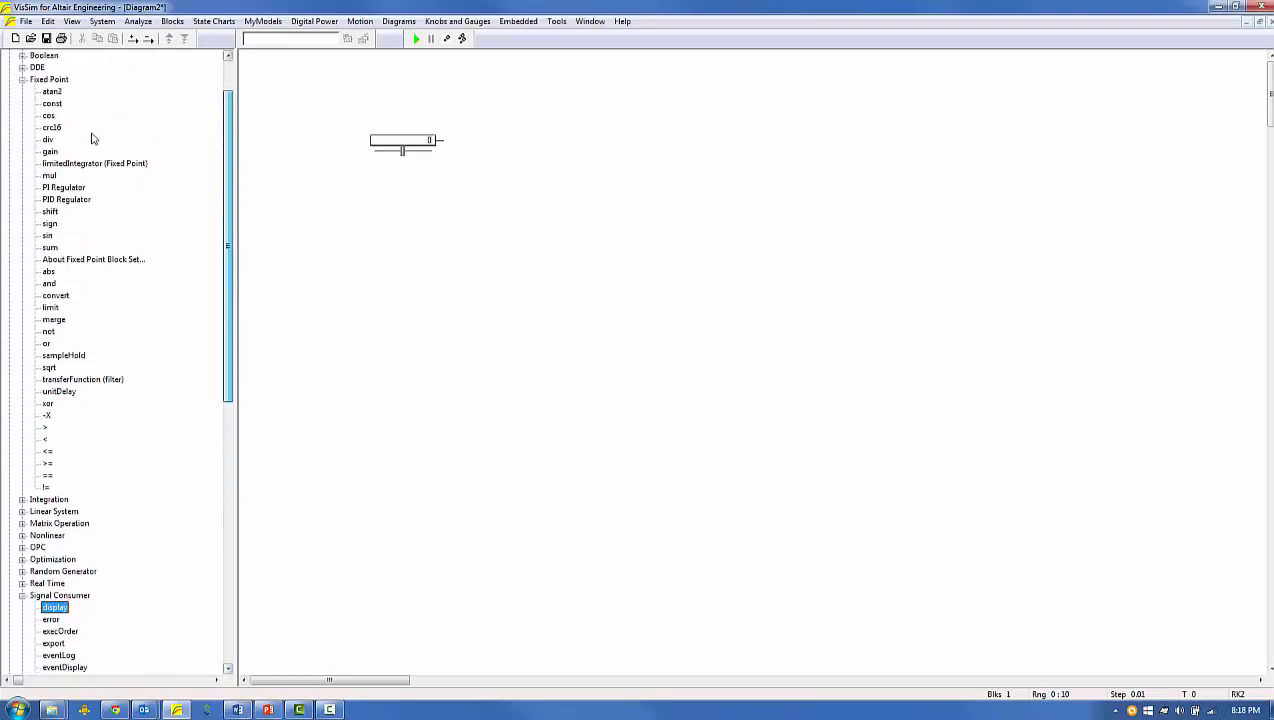
pyautogui.moveTo(48, 152); pyautogui.dragTo(477, 141)
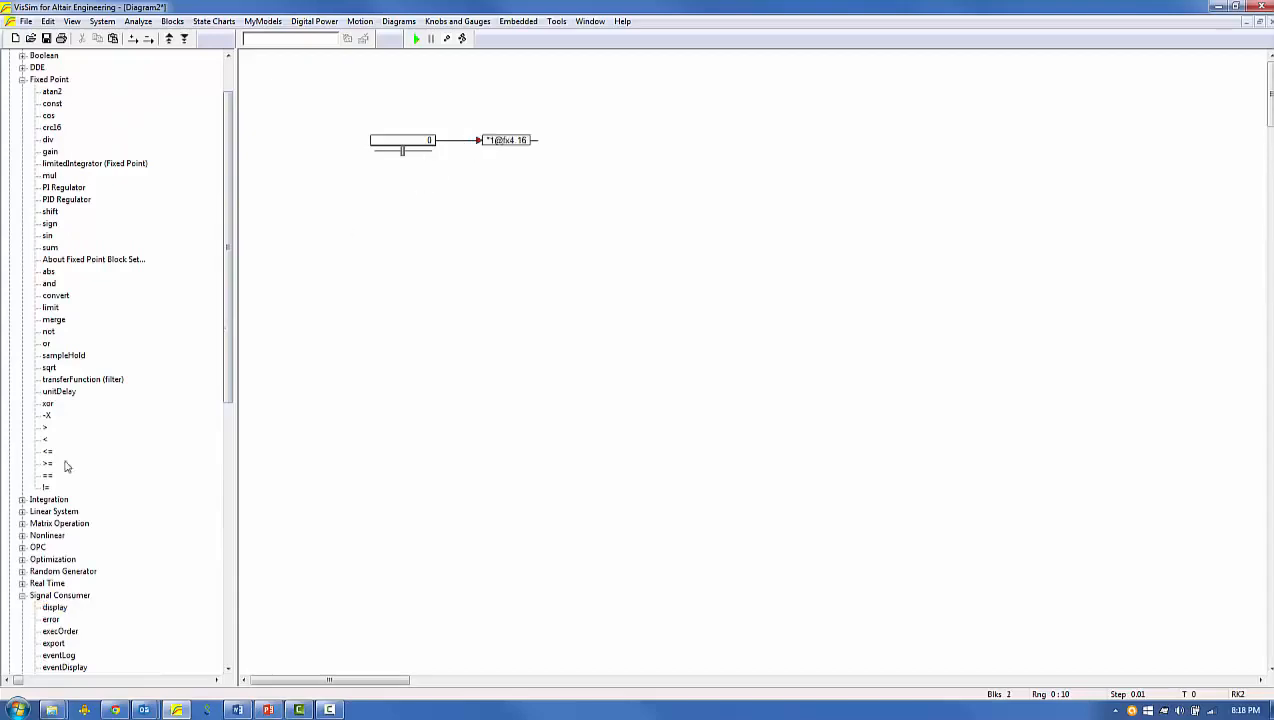
pyautogui.moveTo(55, 607); pyautogui.dragTo(568, 141)
# Accept the slider's bounds of -100 and 100 and set the fixed-point gain to 5.5
pyautogui.doubleClick(421, 140)
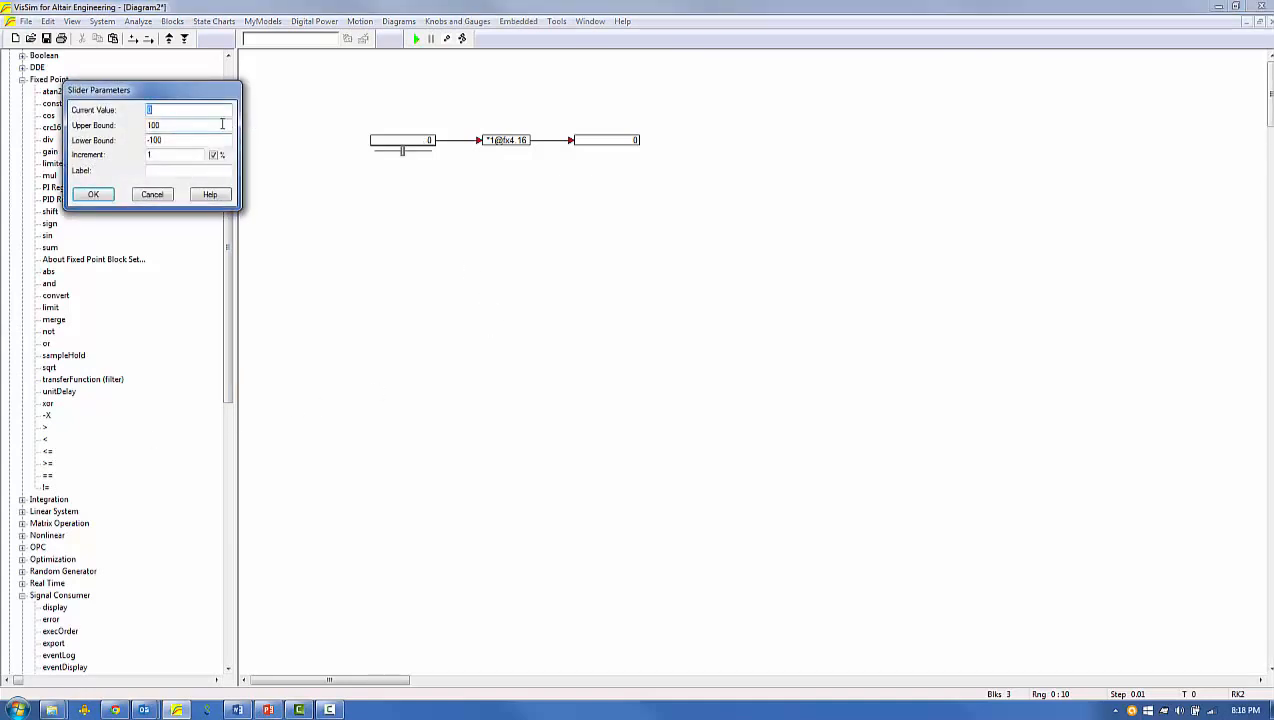
pyautogui.click(93, 194)
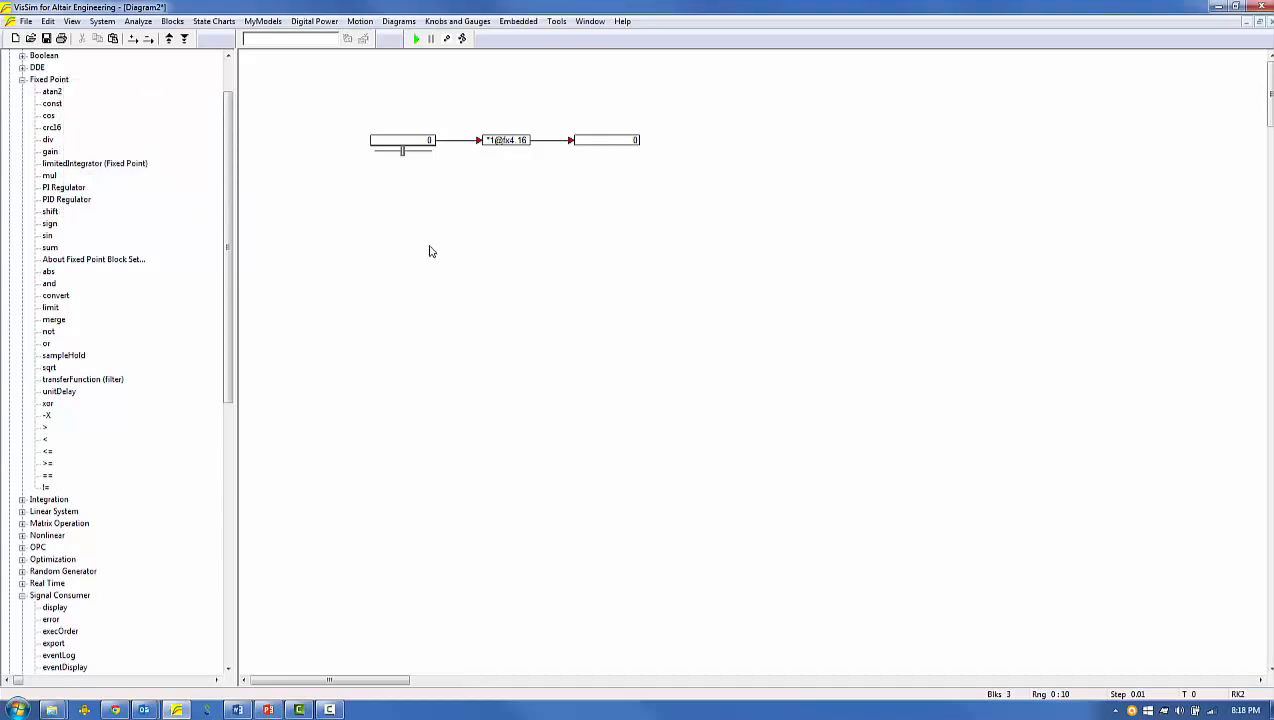
pyautogui.doubleClick(495, 141)
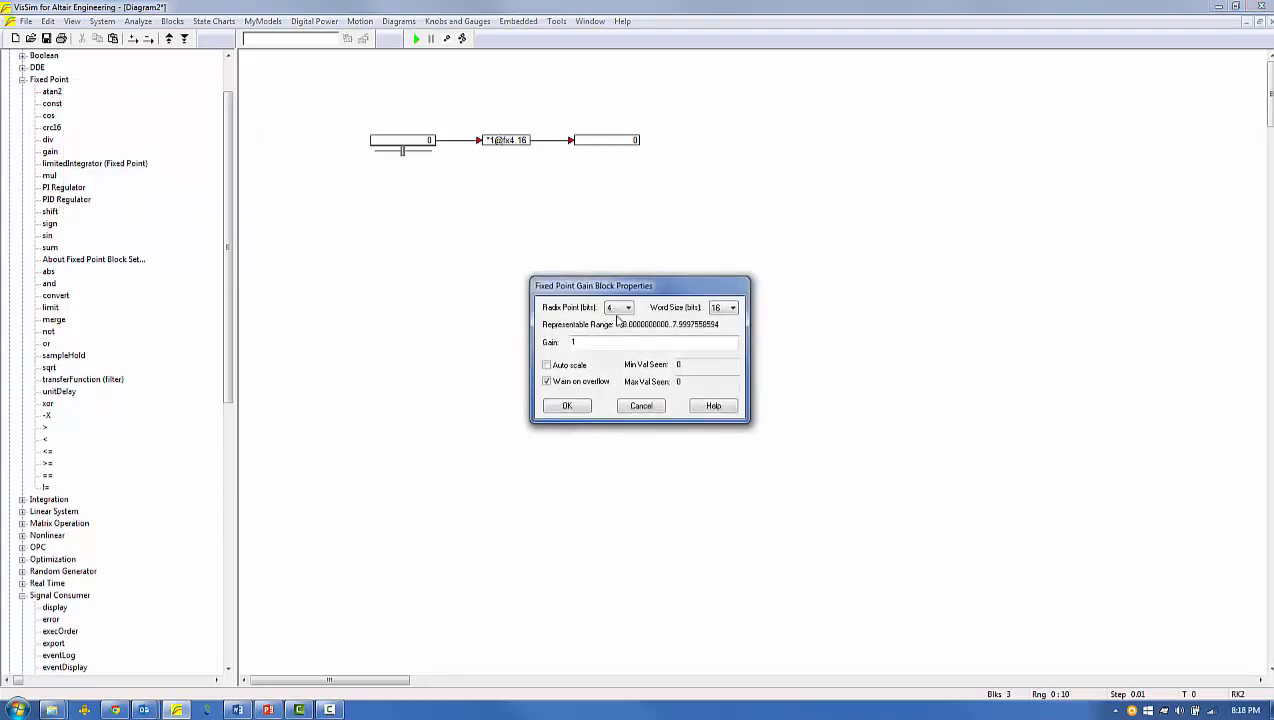
pyautogui.doubleClick(583, 342)
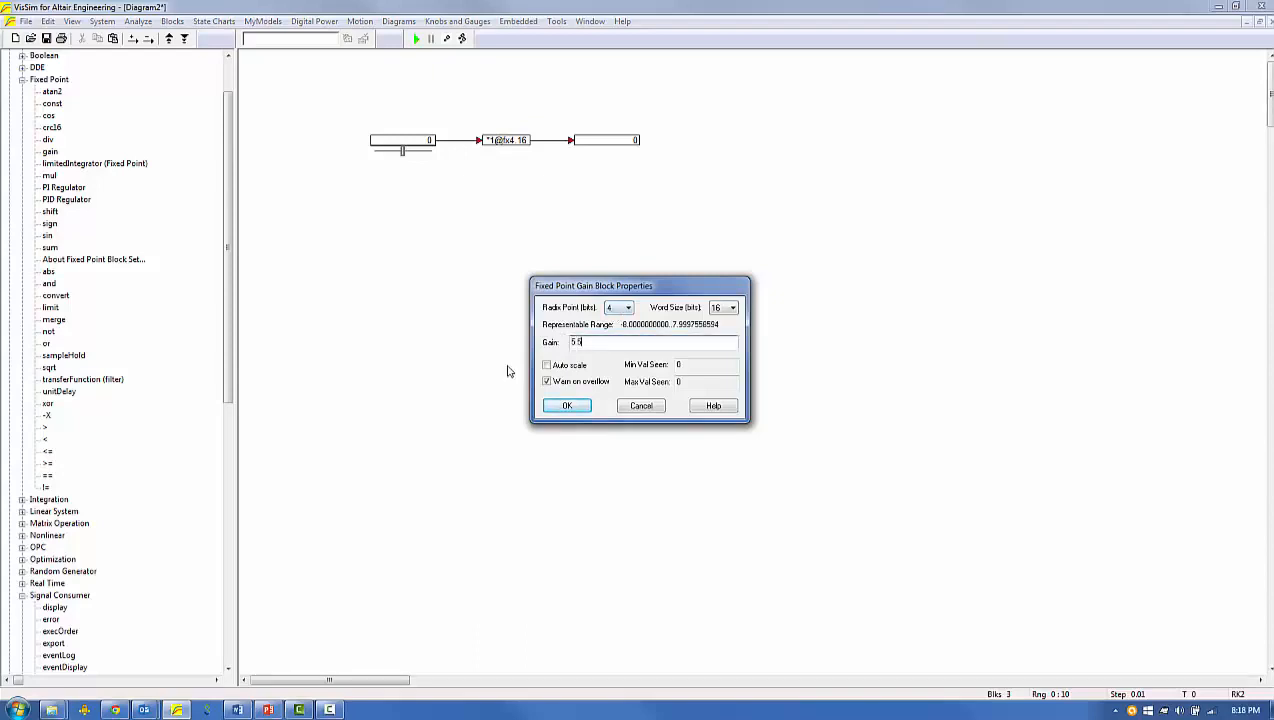
pyautogui.click(561, 405)
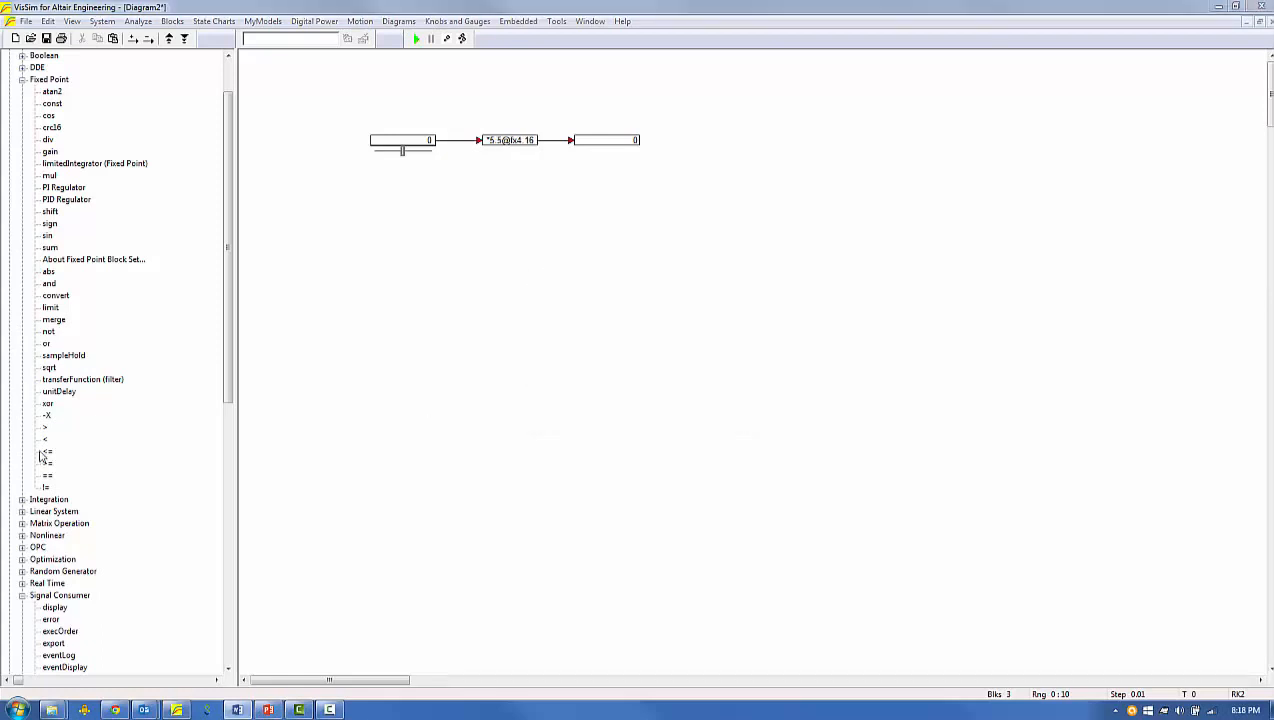
# Confirm the fixed-point block set configuration with overflow alert messages enabled
pyautogui.click(557, 22)
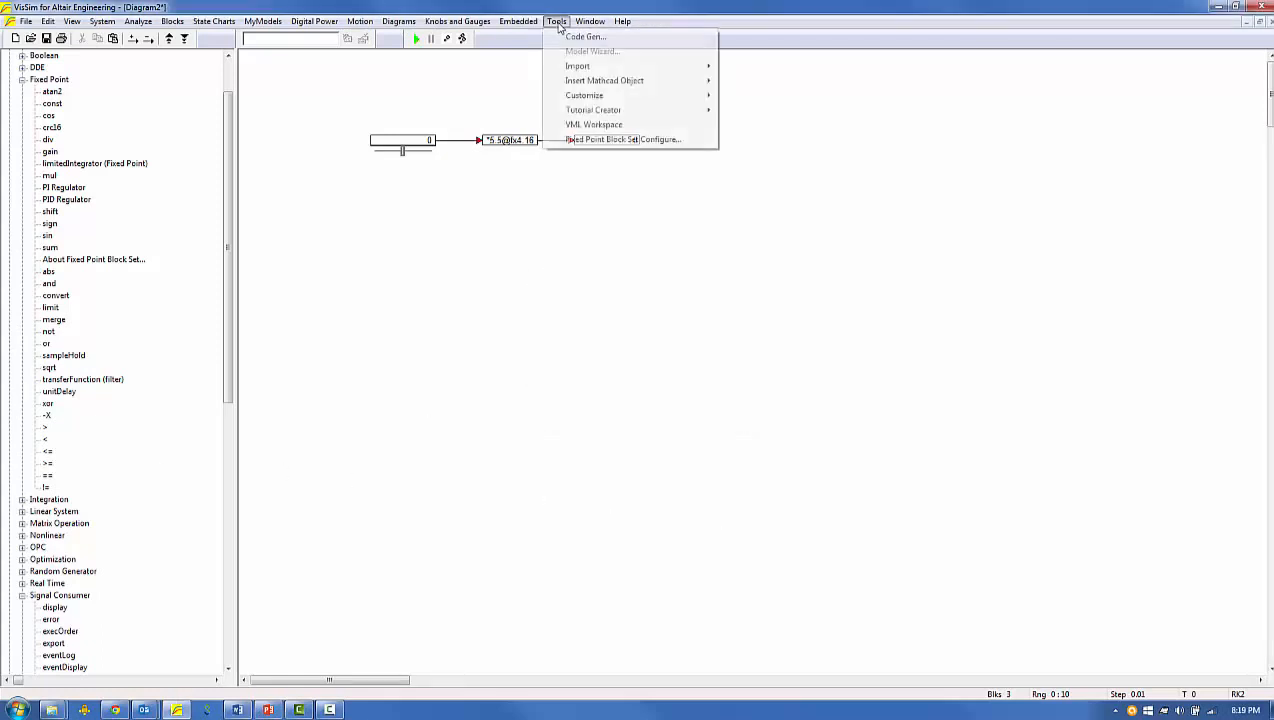
pyautogui.click(585, 139)
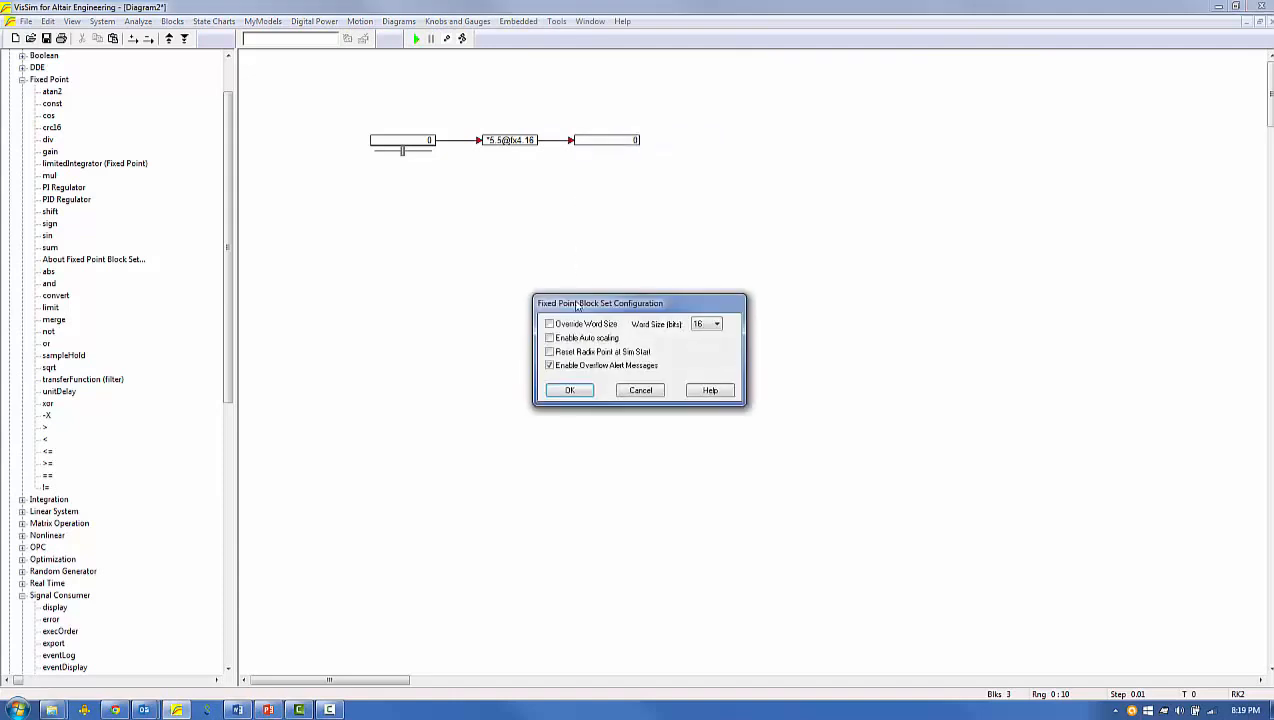
pyautogui.click(568, 392)
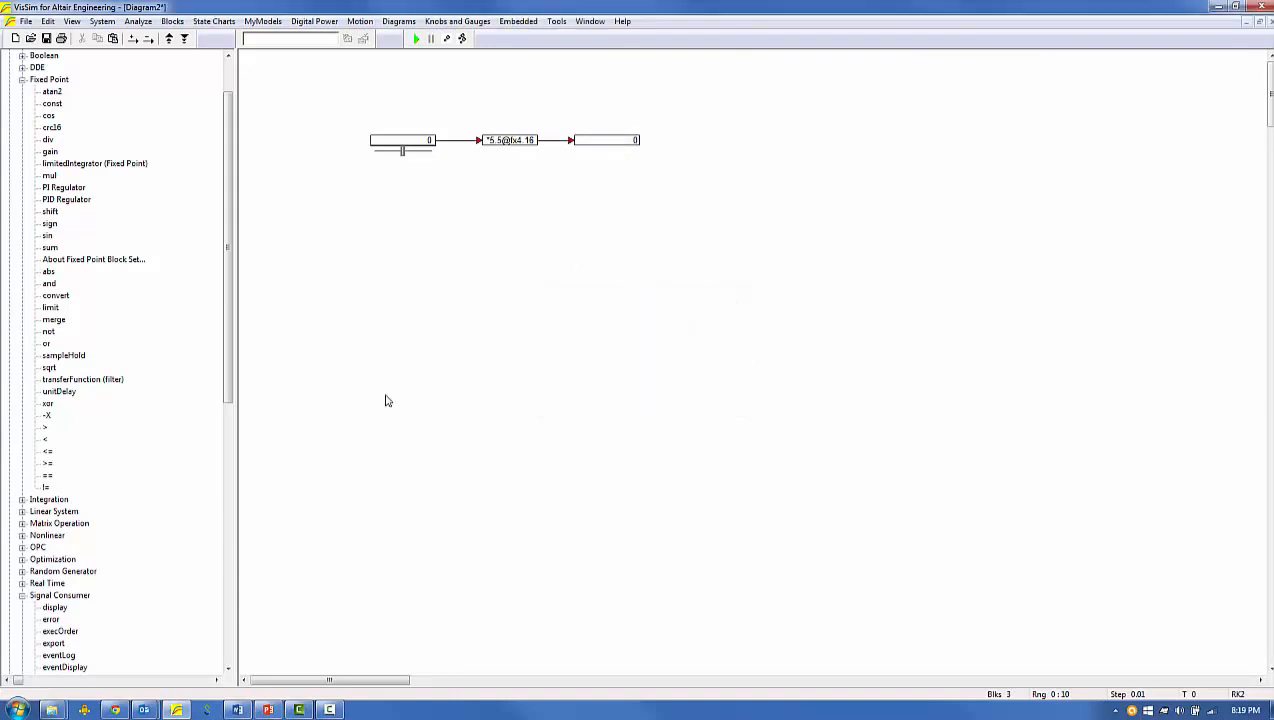
# Confirm the system properties with Run in Real Time enabled and a 10-second end time
pyautogui.click(103, 21)
pyautogui.click(146, 112)
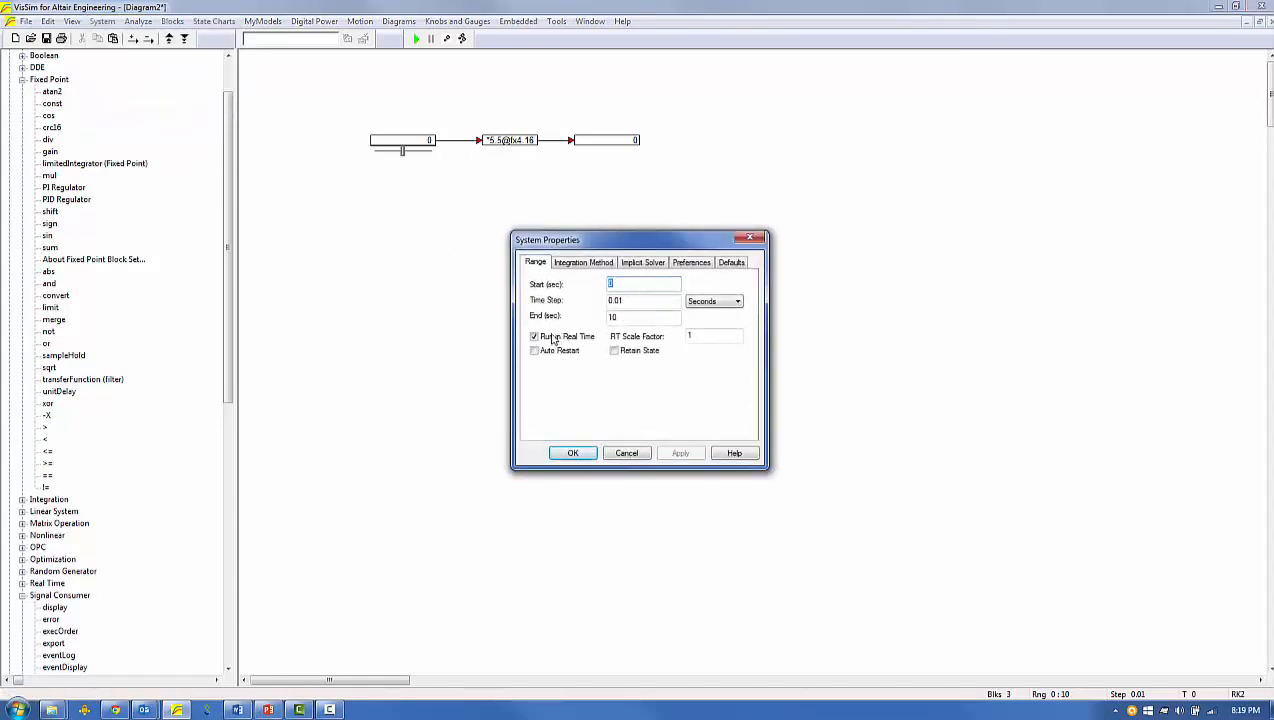
pyautogui.click(572, 453)
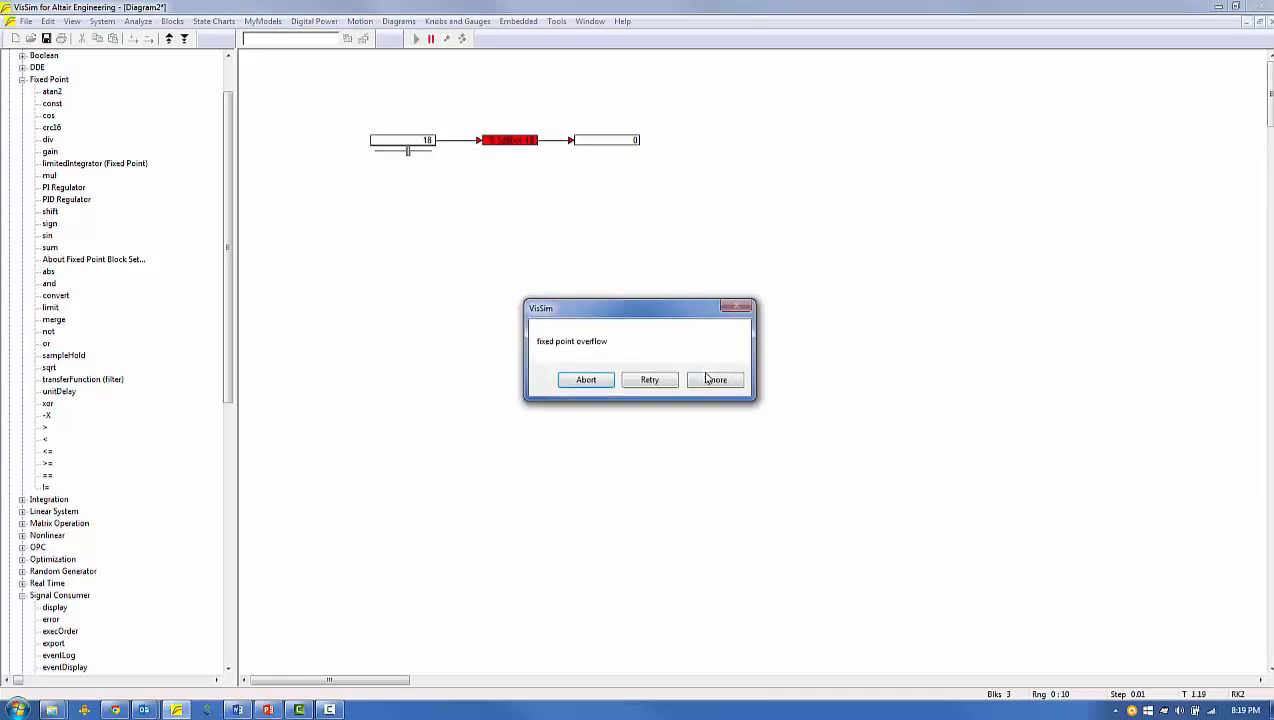
# Ignore the fixed-point overflow alert and raise the slider to 100 while the simulation runs
pyautogui.click(711, 380)
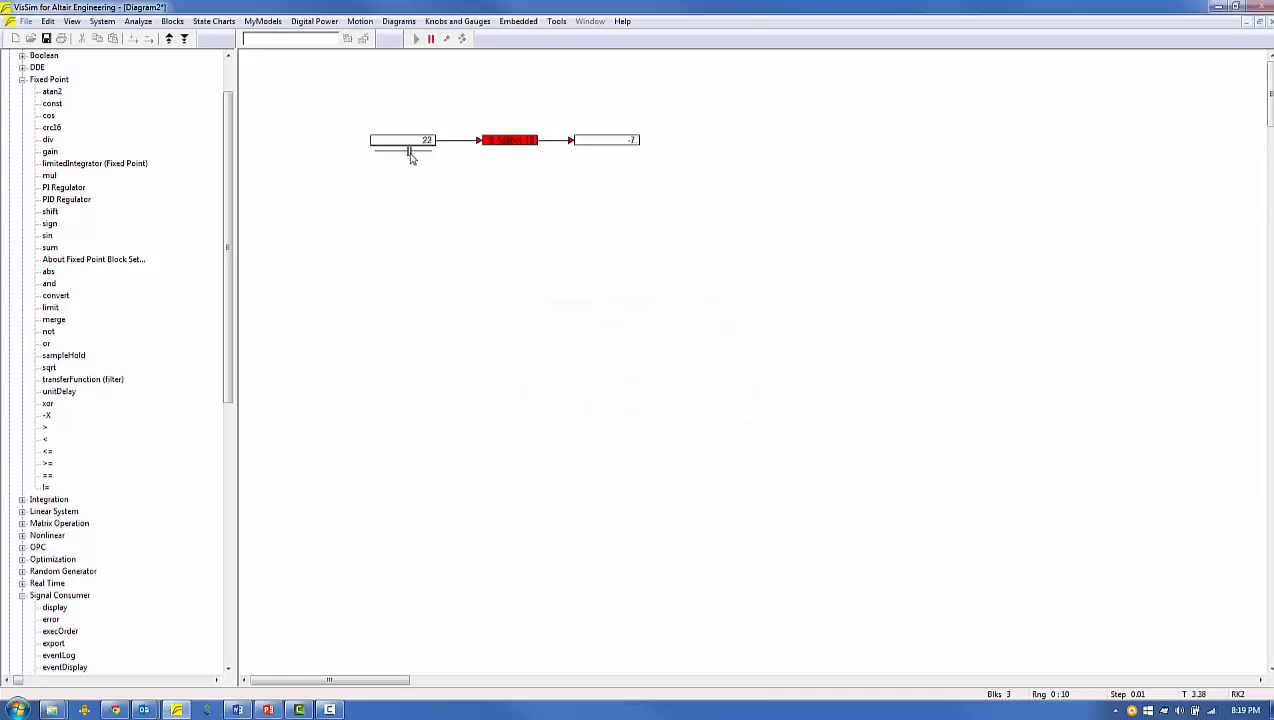
pyautogui.moveTo(410, 157); pyautogui.dragTo(430, 156)
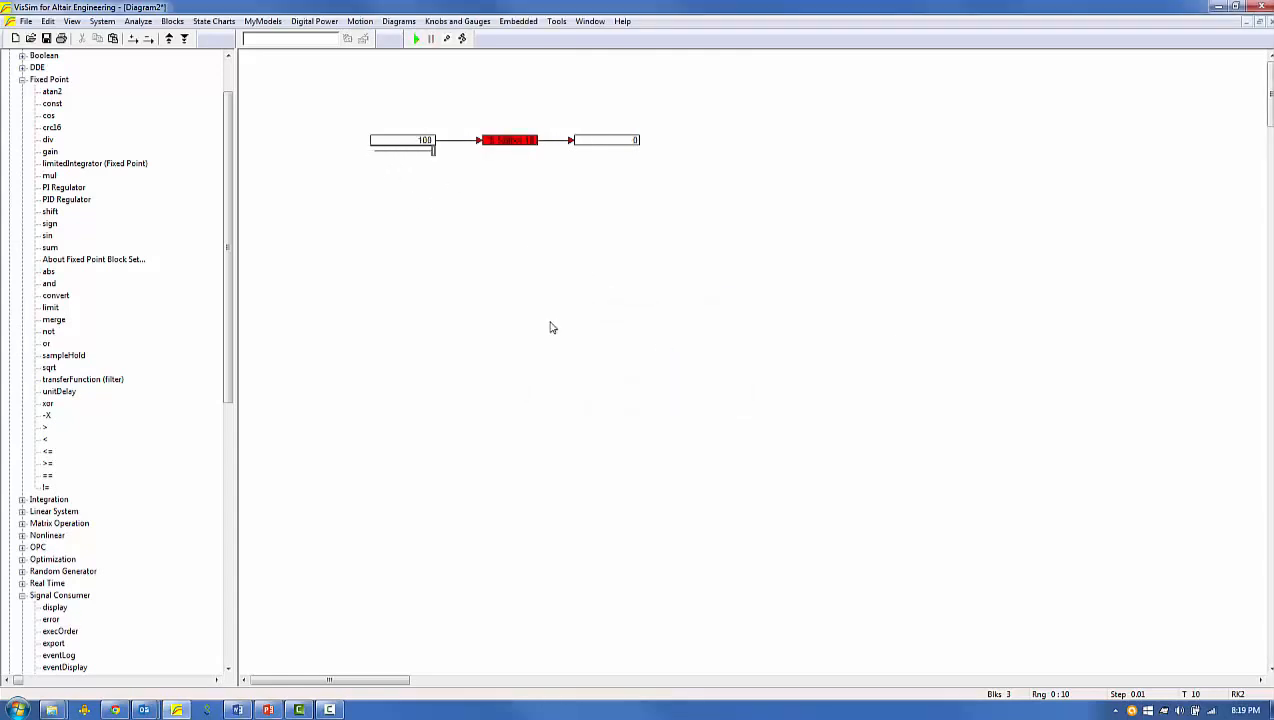
# Open the fixed-point gain block's properties and examine the minimum and maximum values seen
pyautogui.click(515, 142)
pyautogui.doubleClick(513, 142)
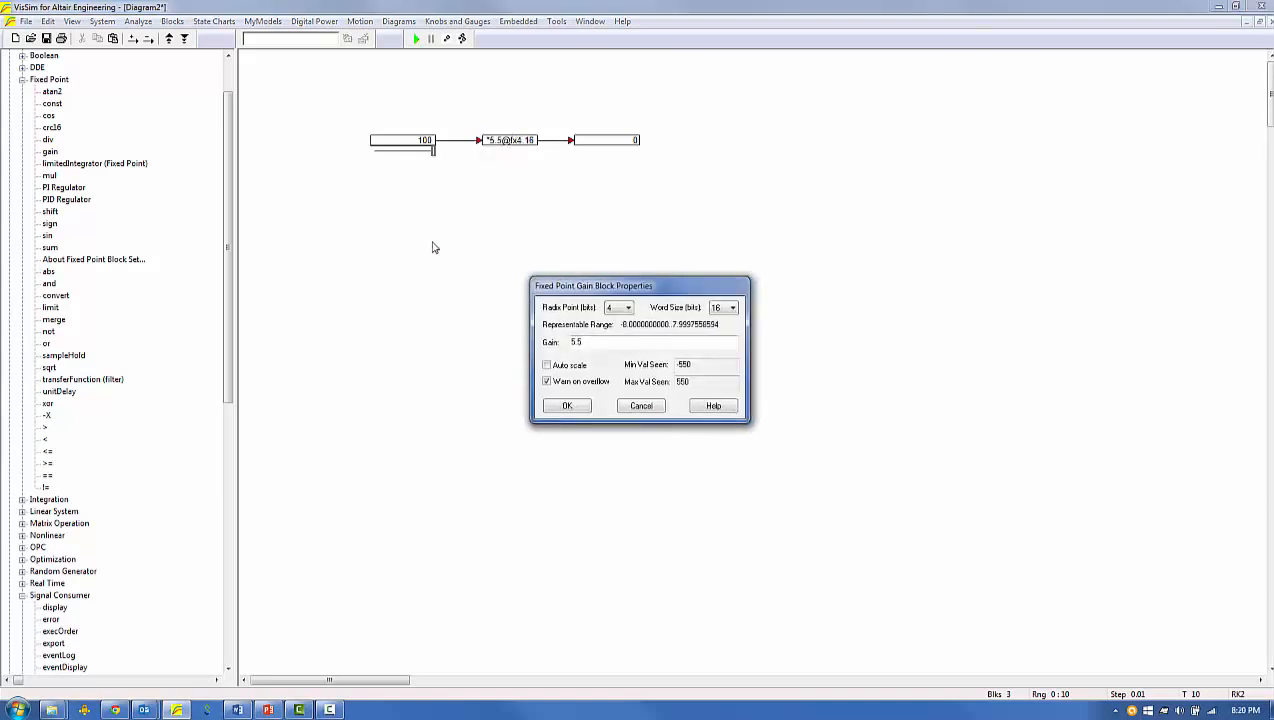